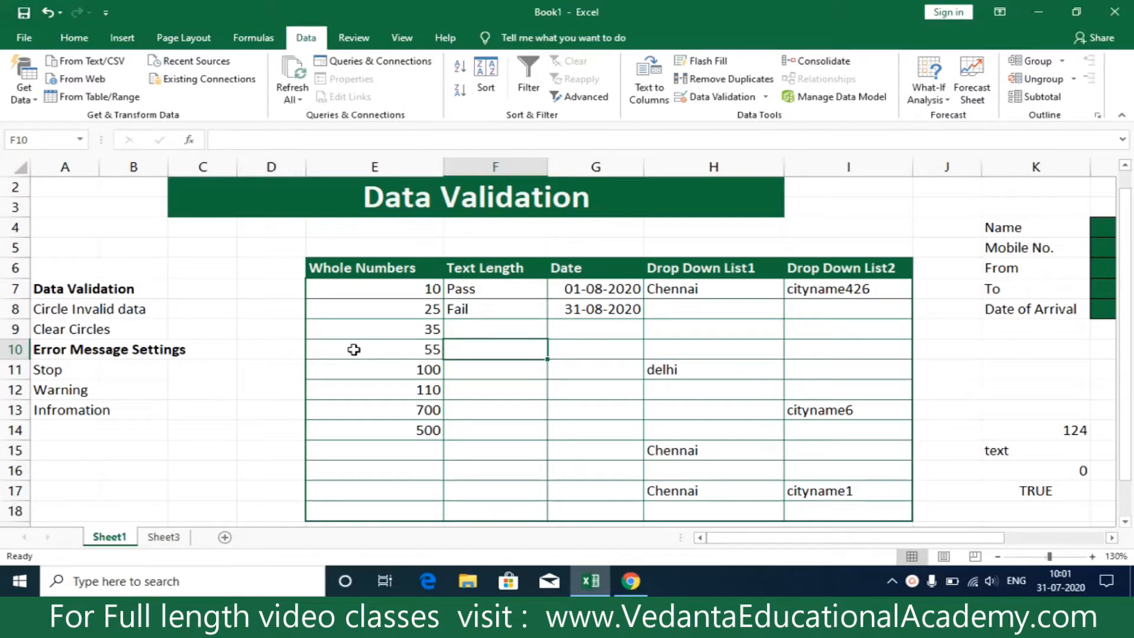
click(338, 286)
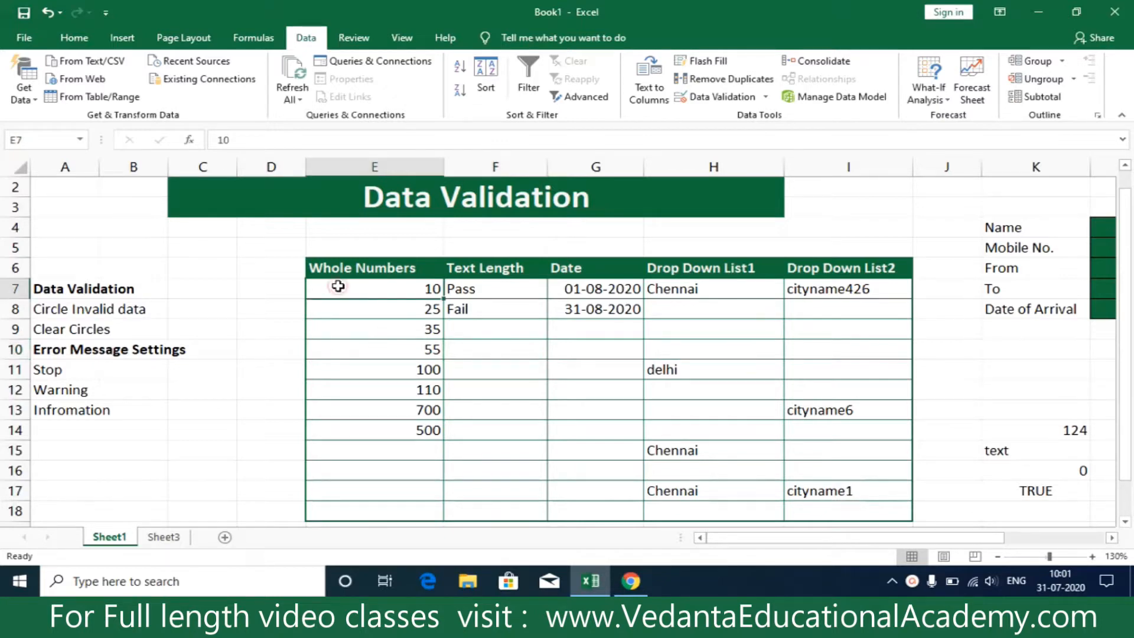
click(240, 292)
click(339, 292)
click(243, 314)
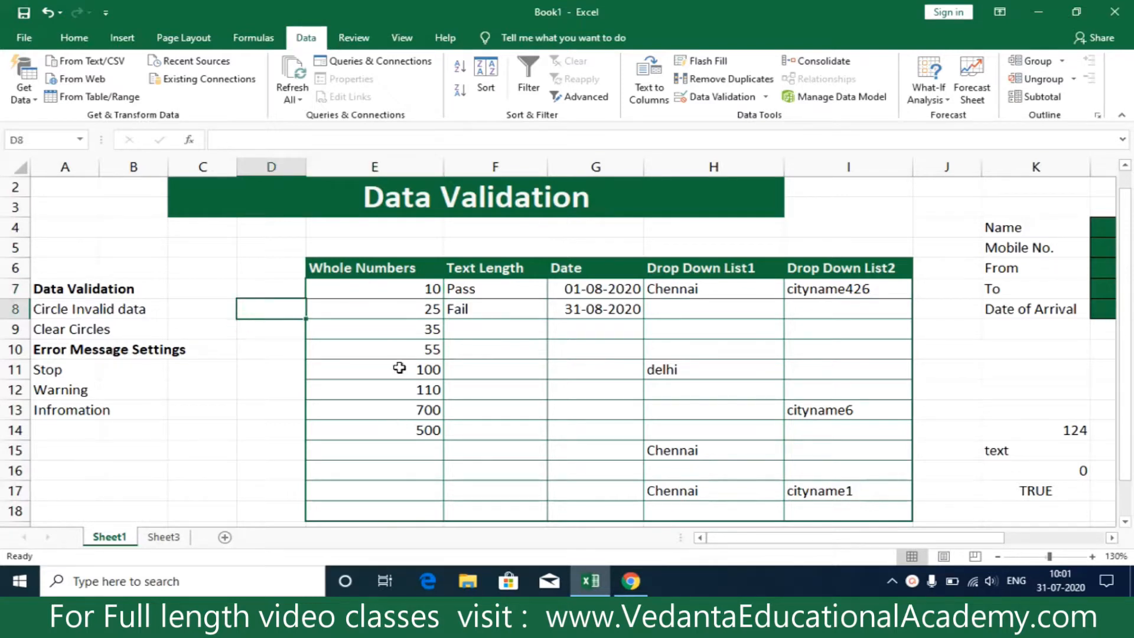
click(223, 345)
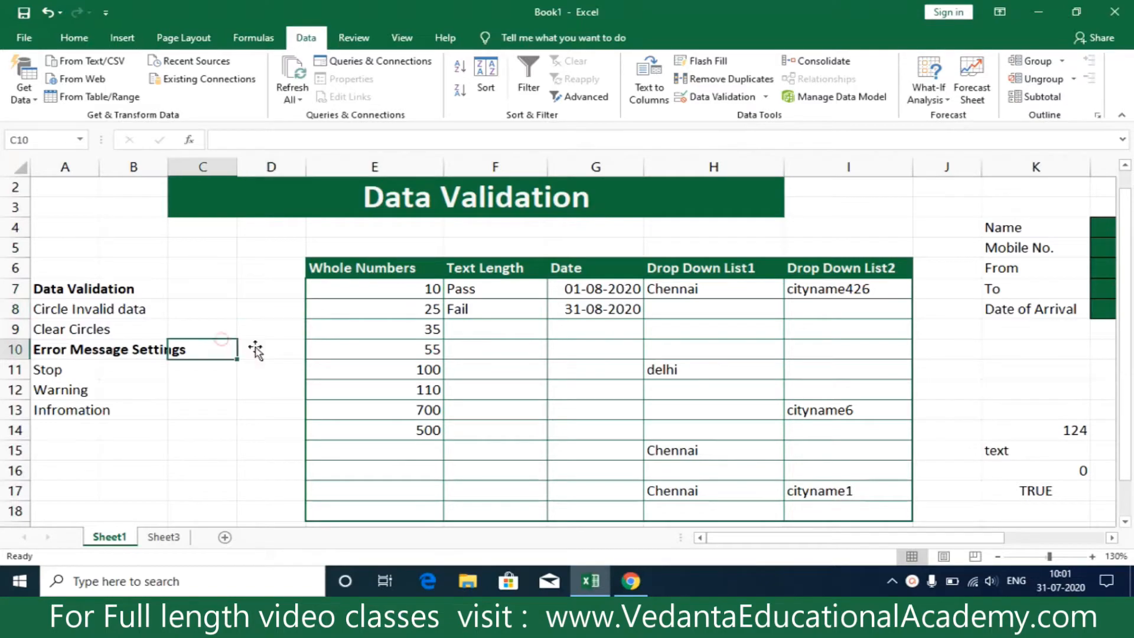
Apply data validation to the Whole Numbers cells from E7 down, allowing only whole numbers between 10 and 100
drag(334, 289, 346, 496)
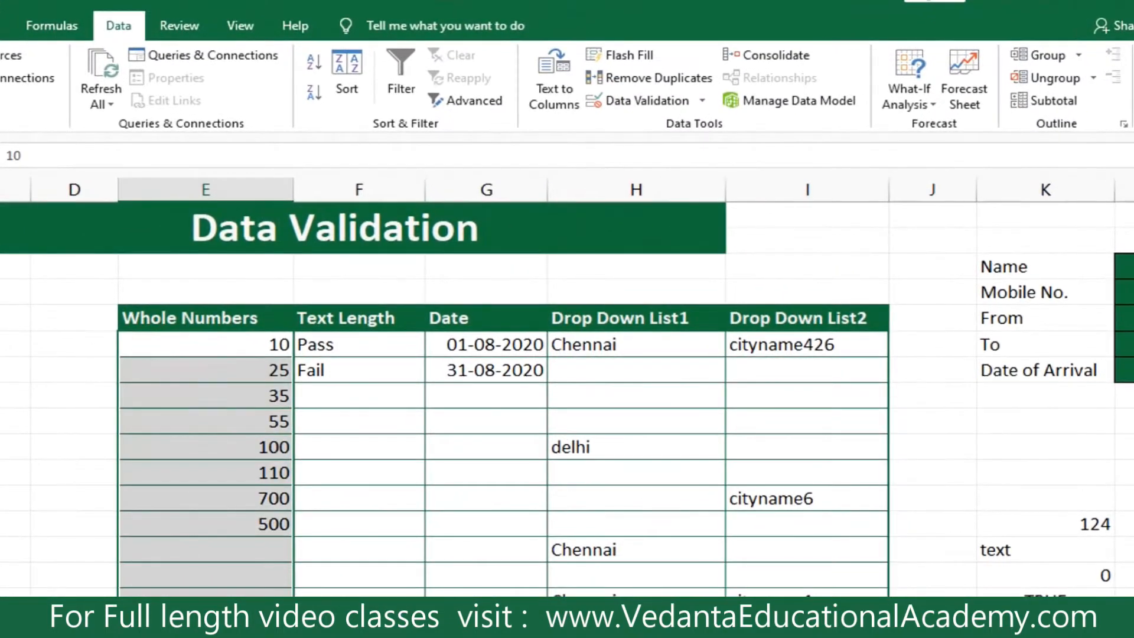
click(703, 102)
click(688, 124)
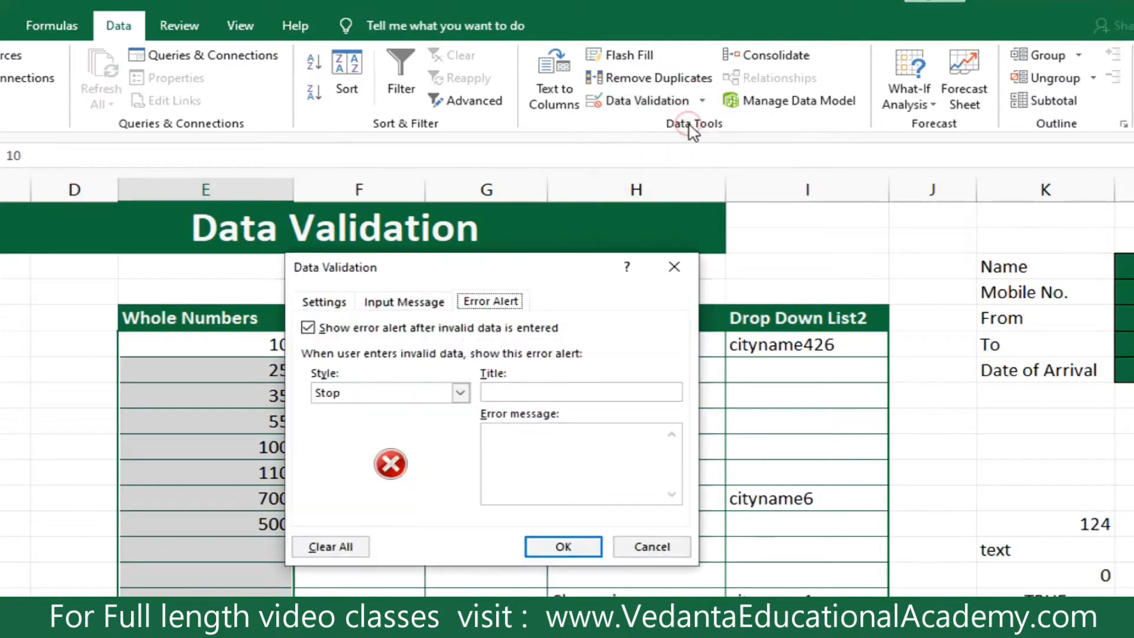
click(317, 303)
click(371, 367)
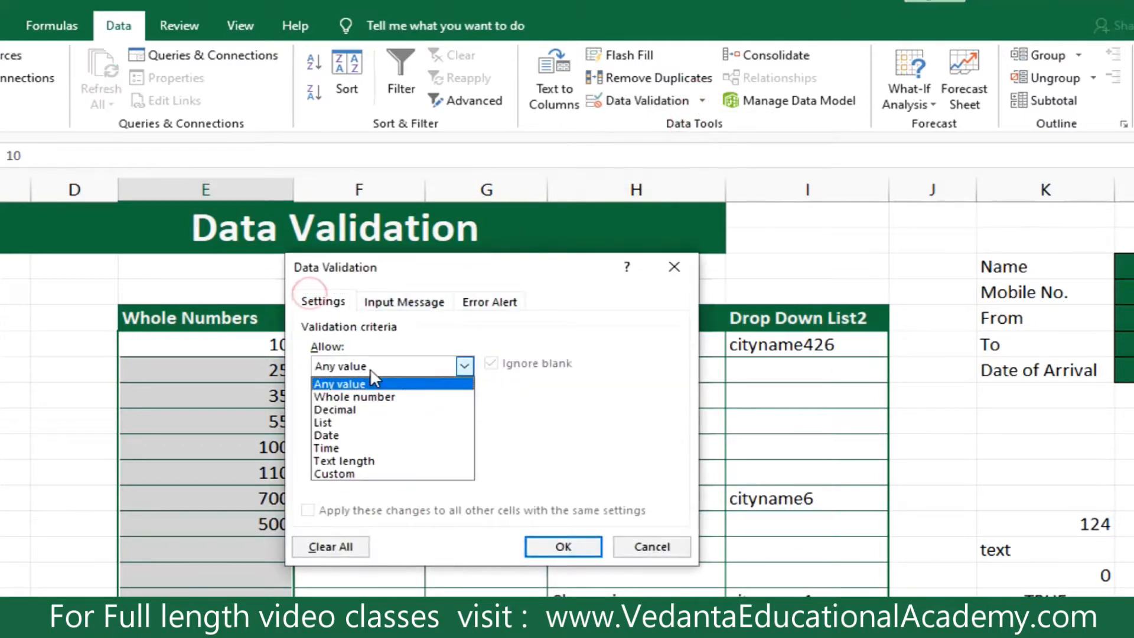
click(371, 397)
click(371, 407)
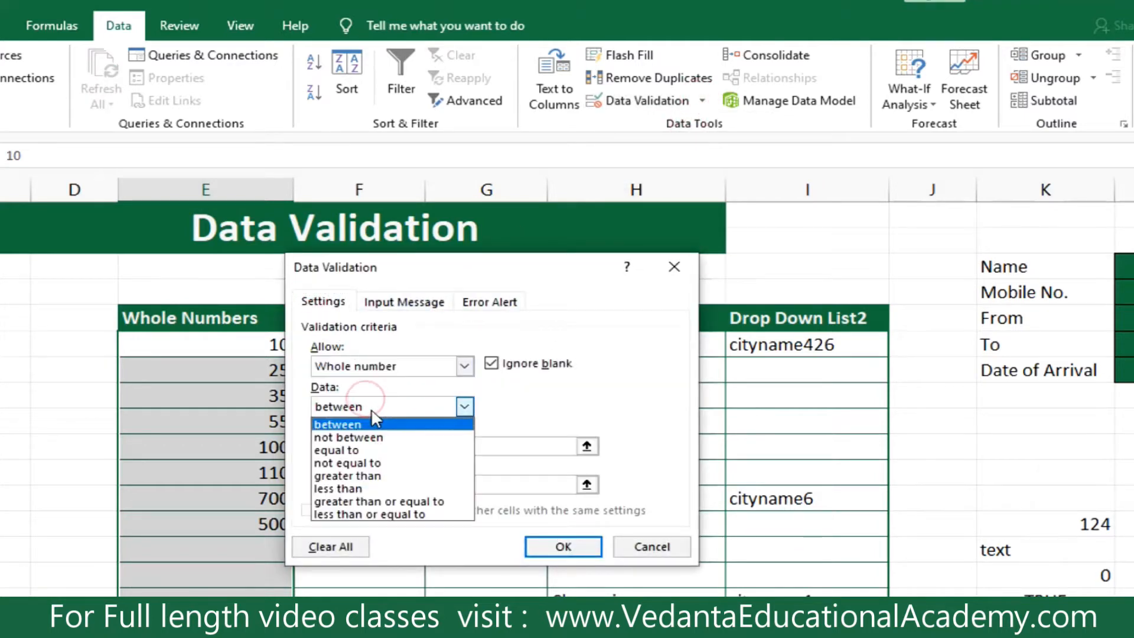
click(373, 423)
click(361, 448)
text(10)
click(329, 485)
text(100)
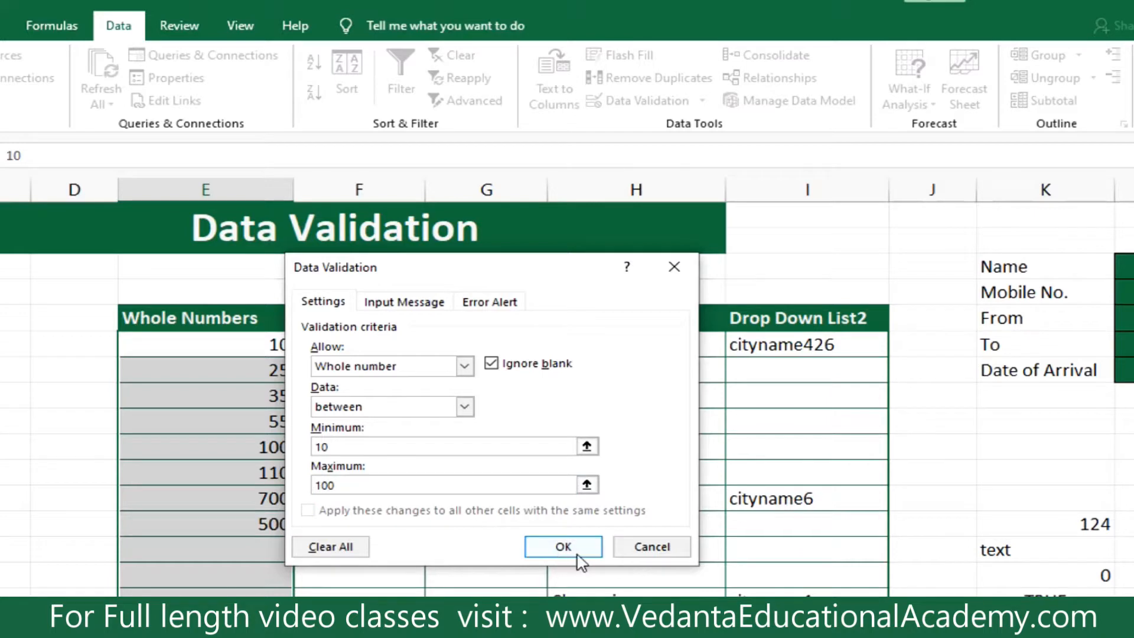
click(577, 555)
Enter 10 in the first empty cell of the Whole Numbers column, E15
click(143, 448)
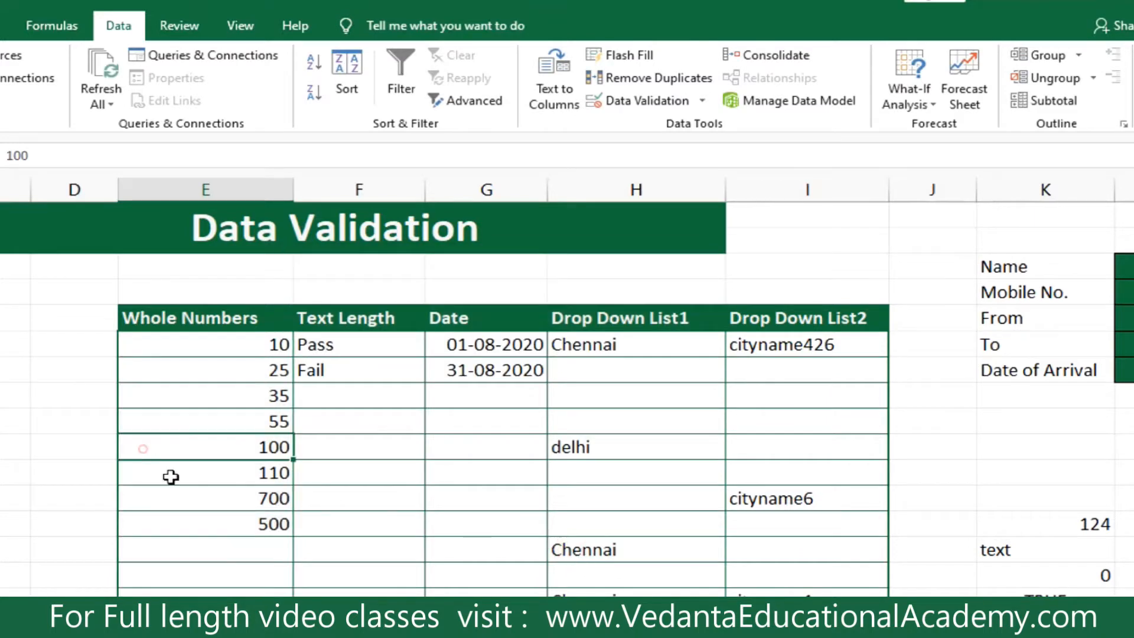
click(241, 548)
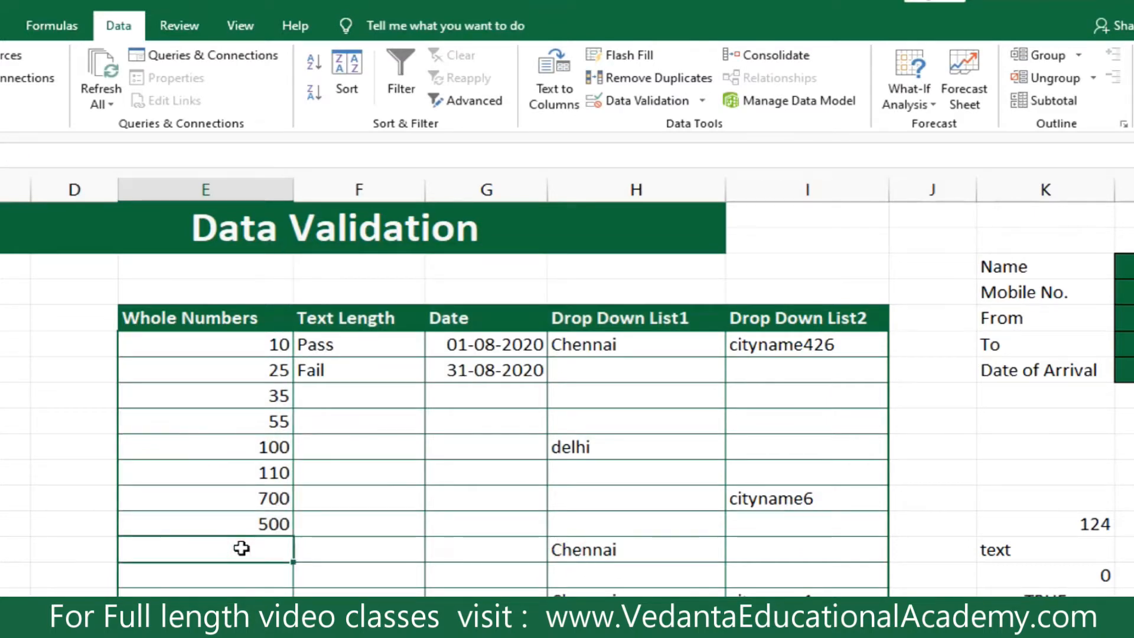
text(101)
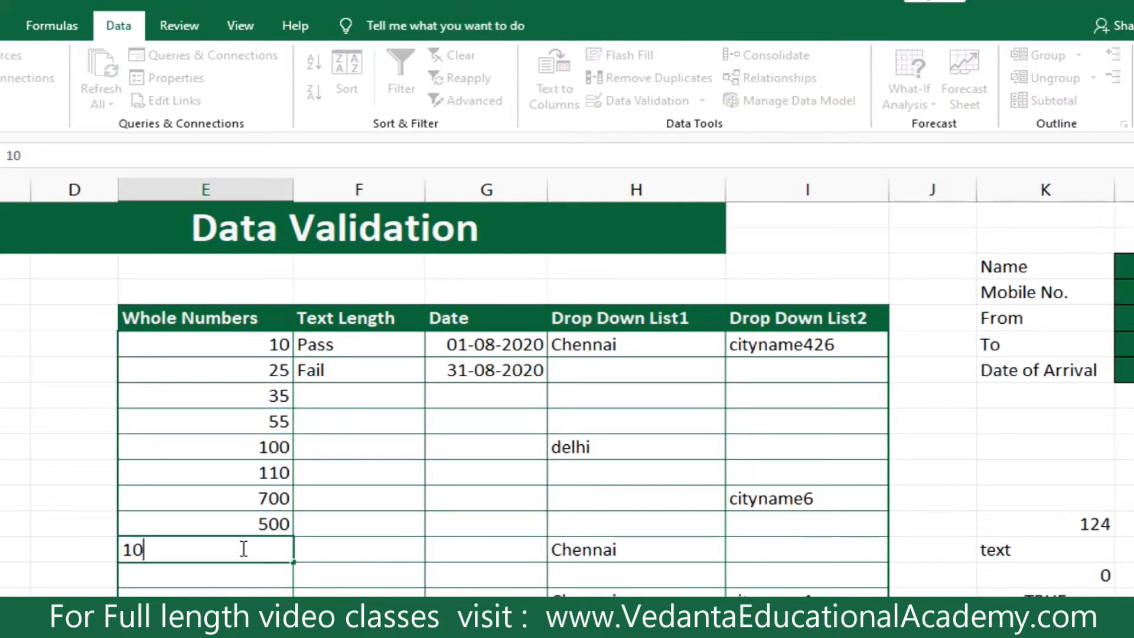
key(Return)
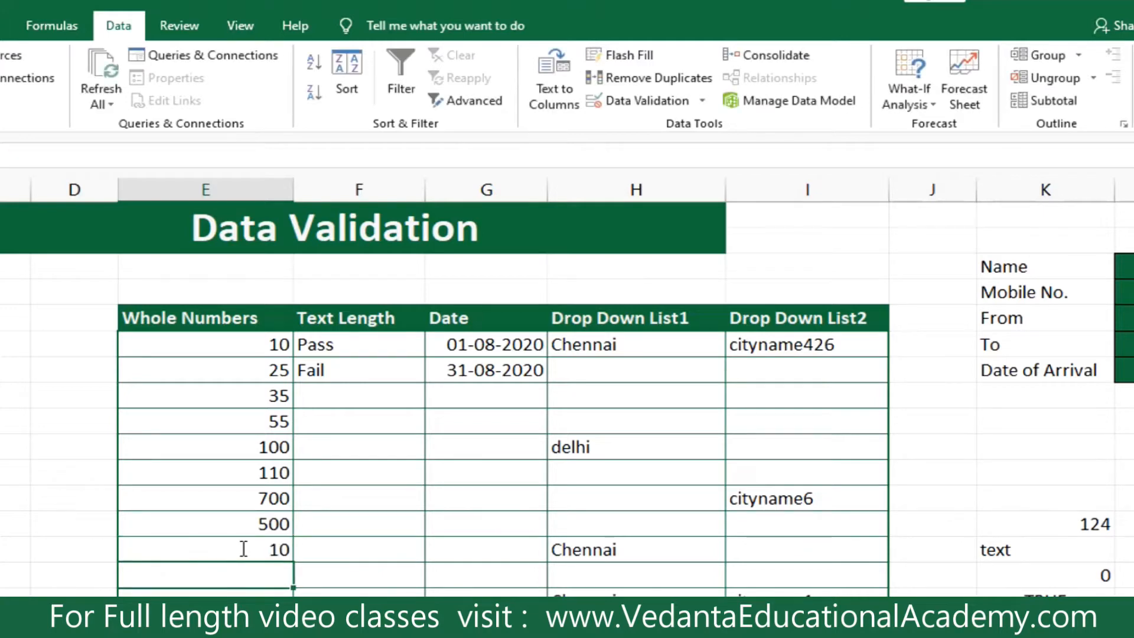
Try to enter the out-of-range value 110 in cell E16, and cancel the entry
text(110)
key(Return)
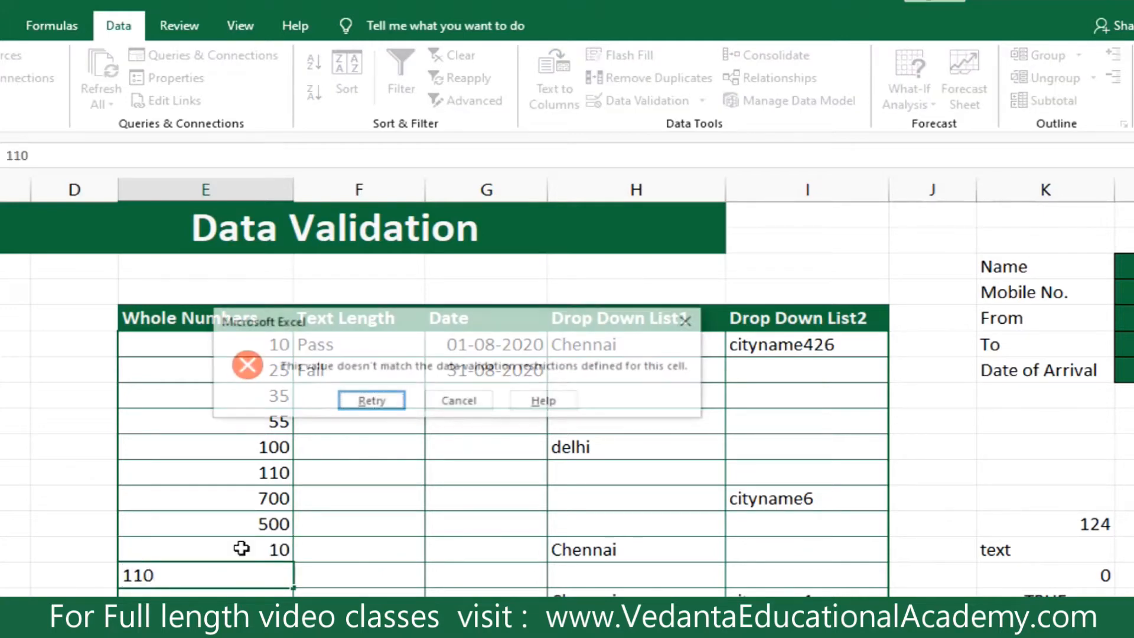
drag(443, 324, 672, 319)
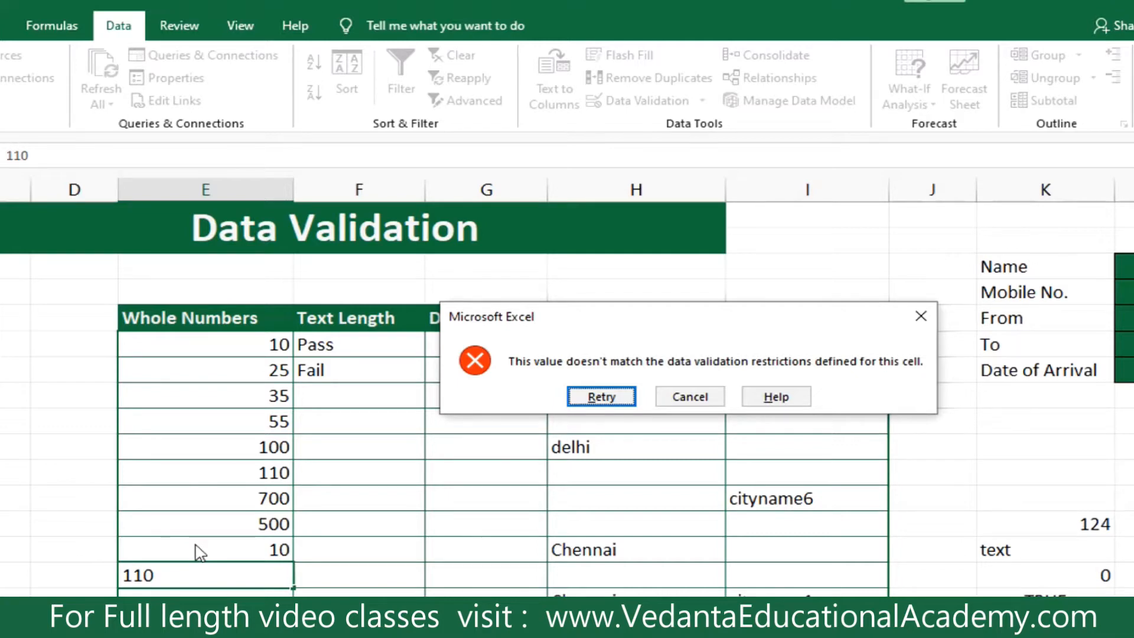
click(691, 397)
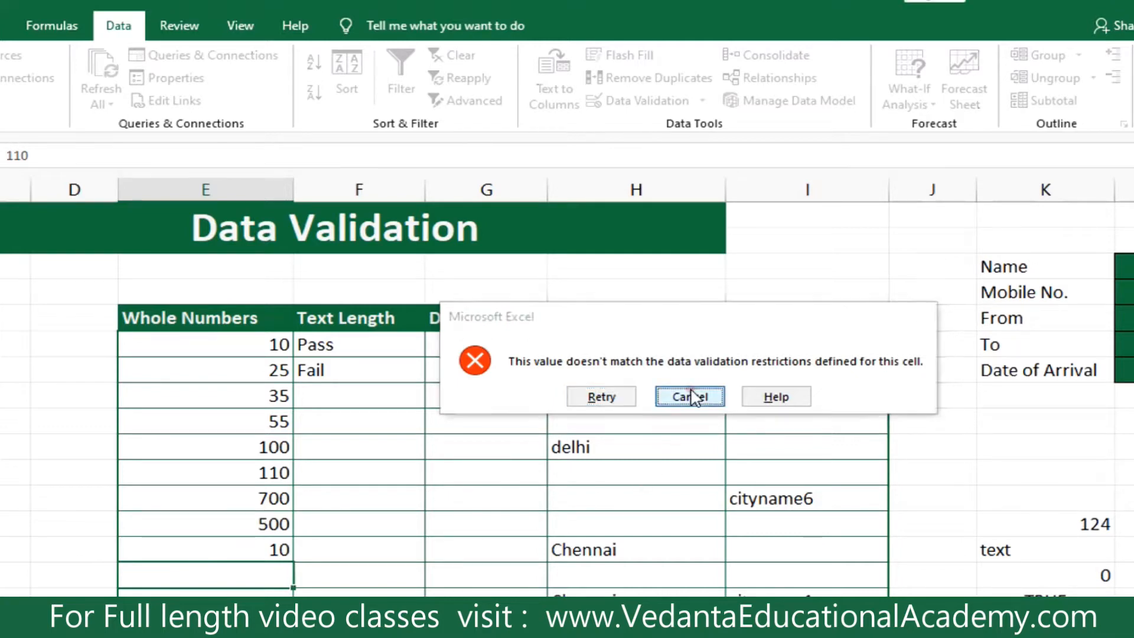
click(231, 525)
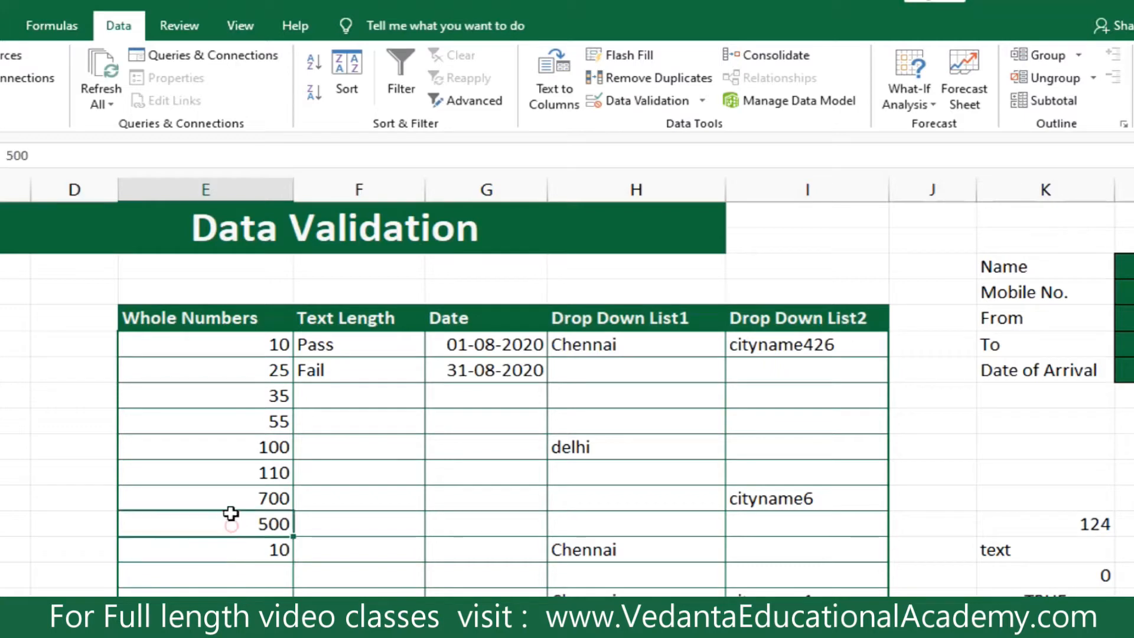
drag(231, 513, 230, 470)
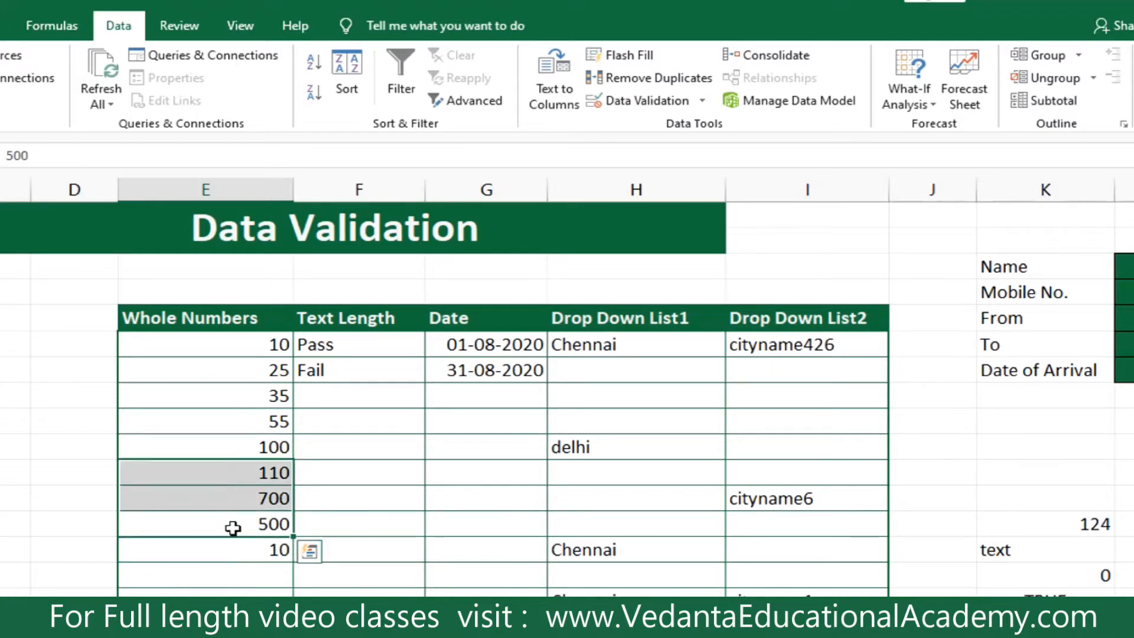
click(89, 521)
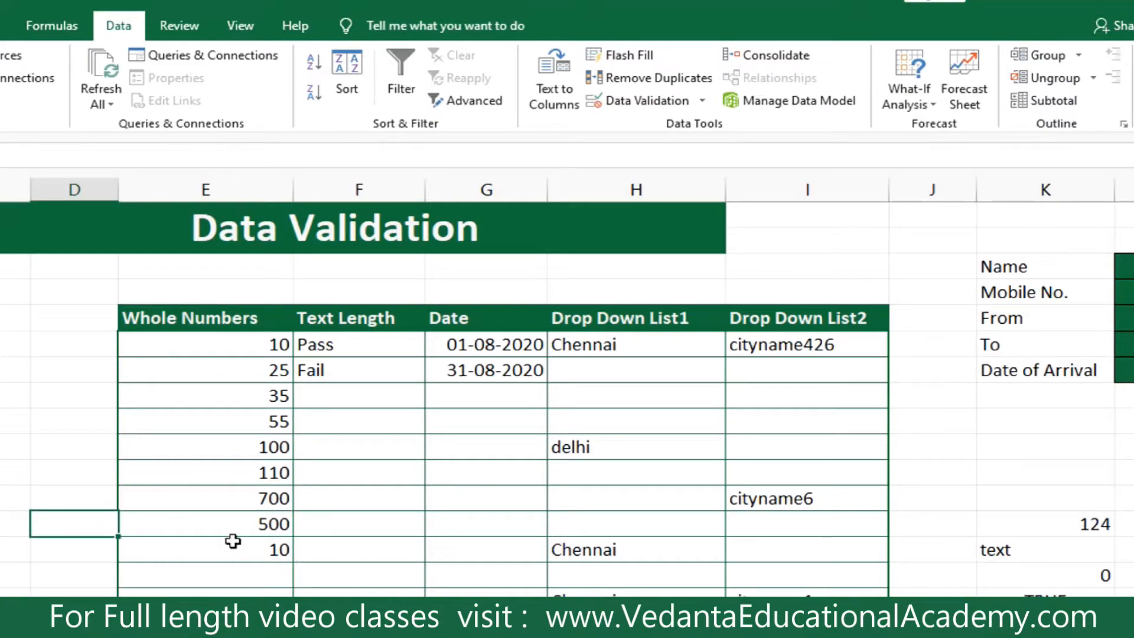
Circle the invalid data in the Whole Numbers range E7:E18
click(208, 340)
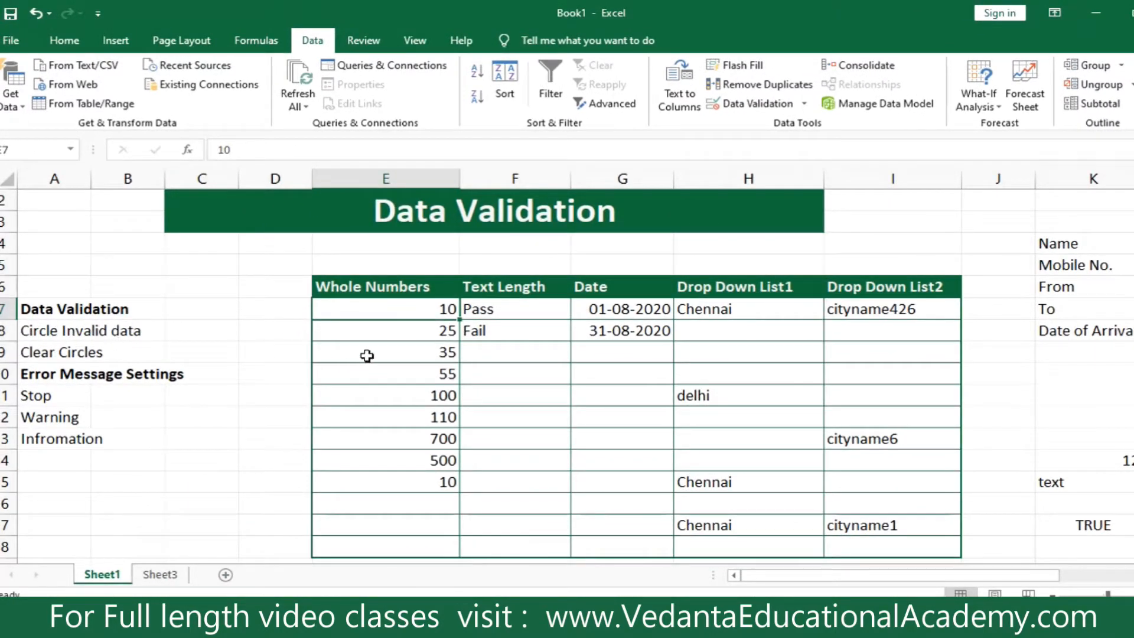
drag(352, 303, 398, 539)
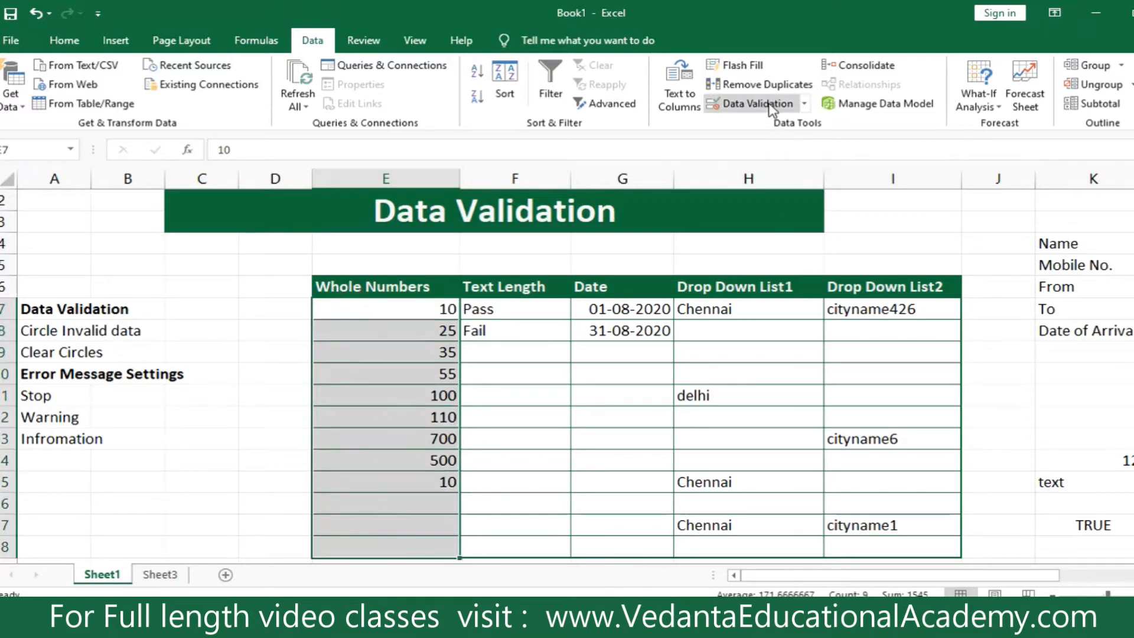
click(805, 105)
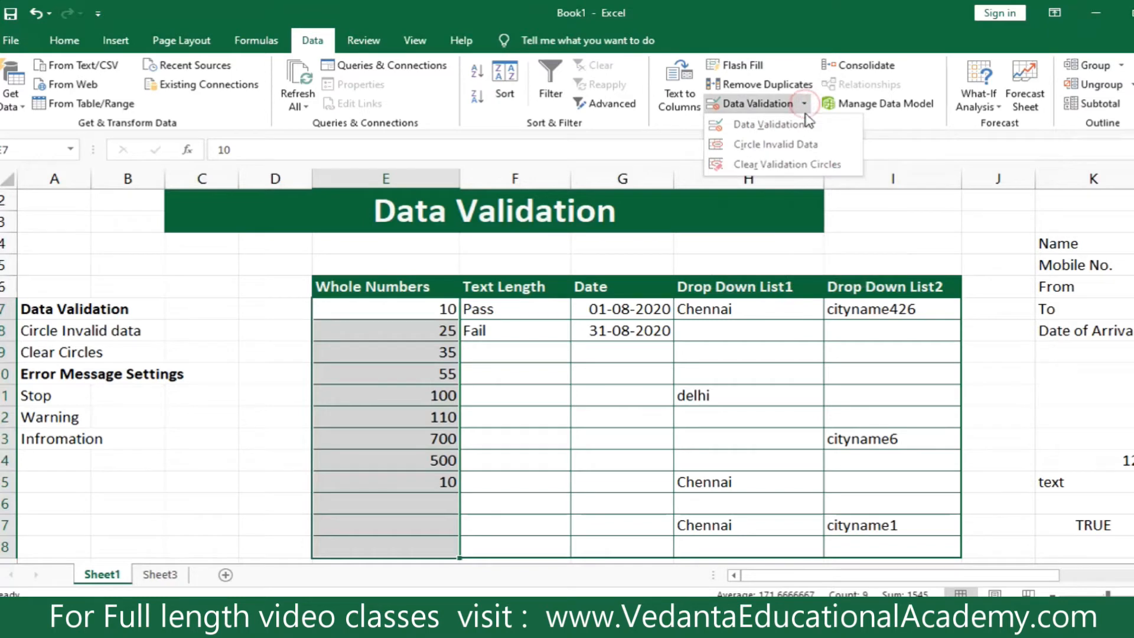
click(809, 146)
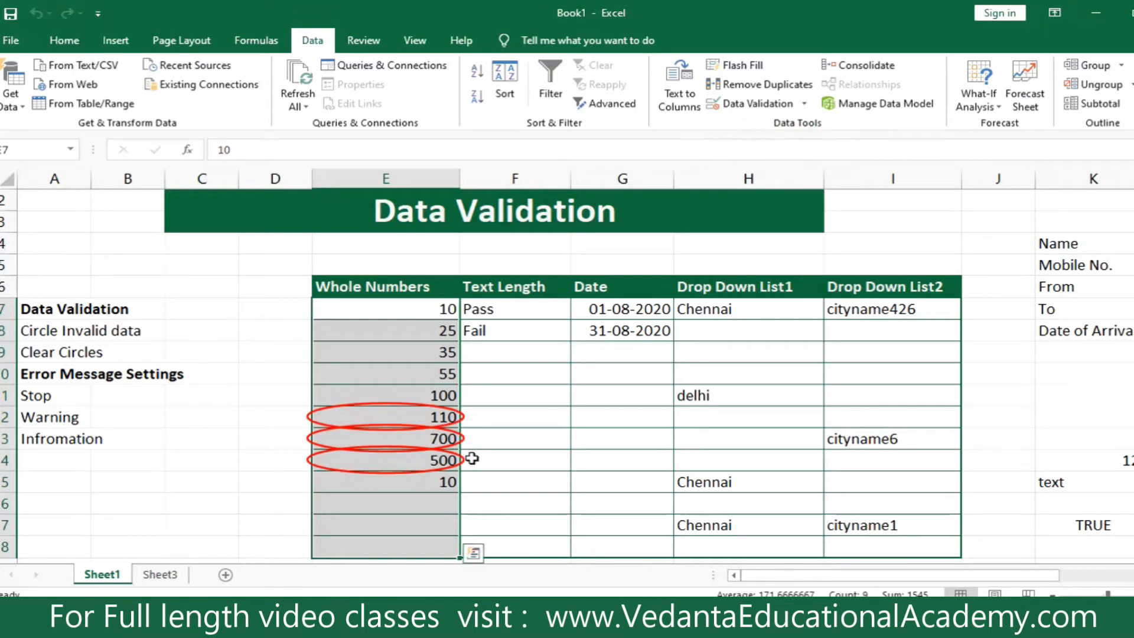
Replace the circled value in cell E12 with 75
click(429, 418)
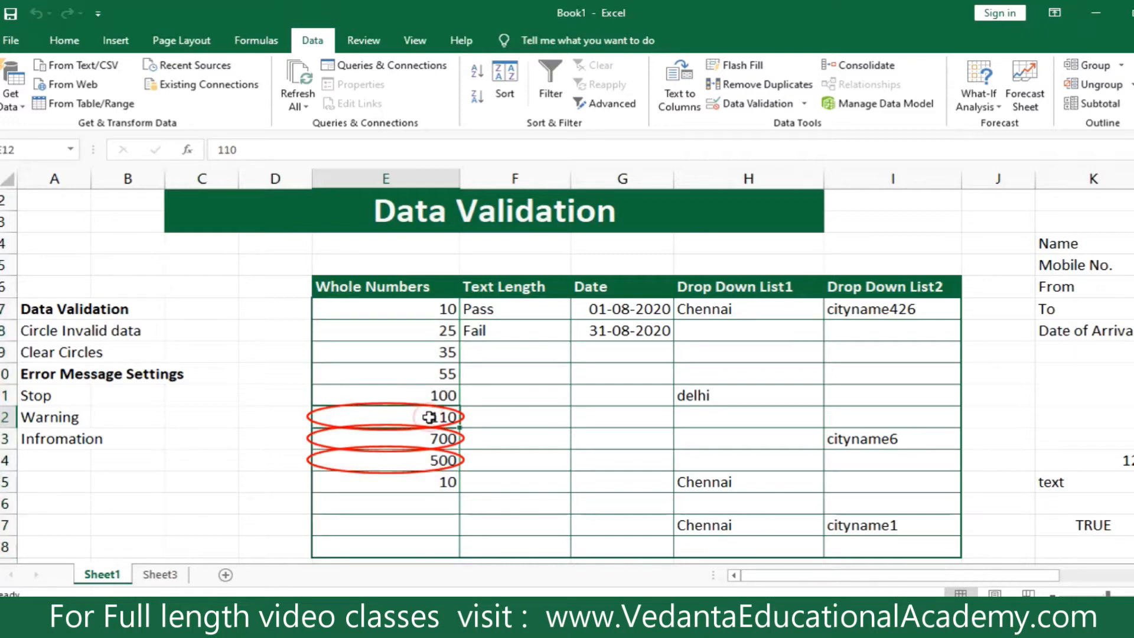
key(BackSpace)
text(75)
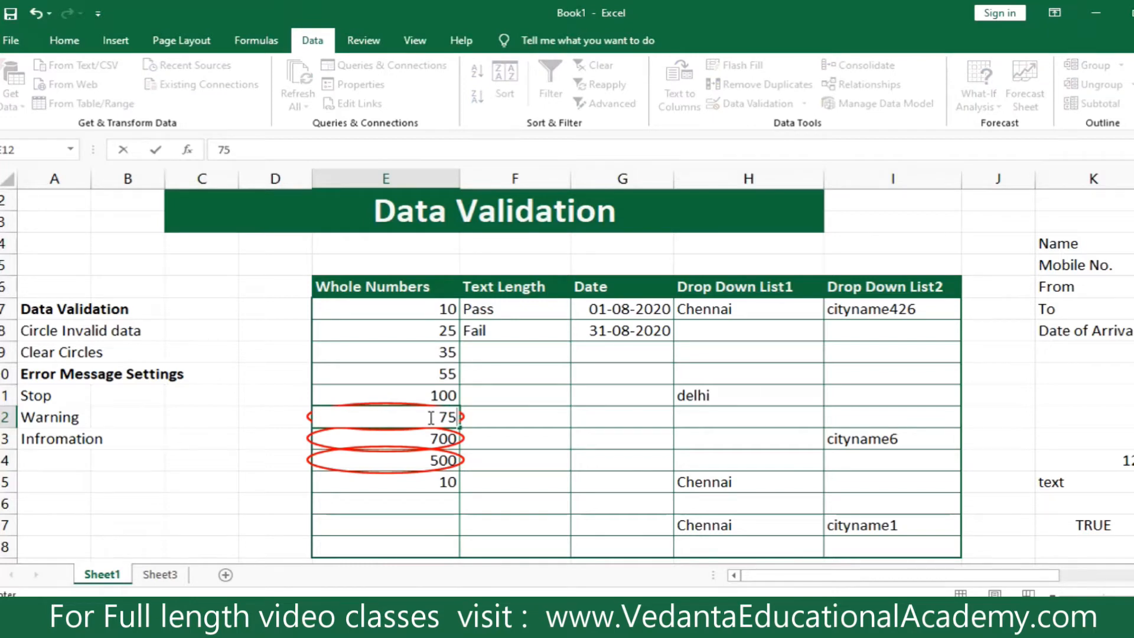
key(Return)
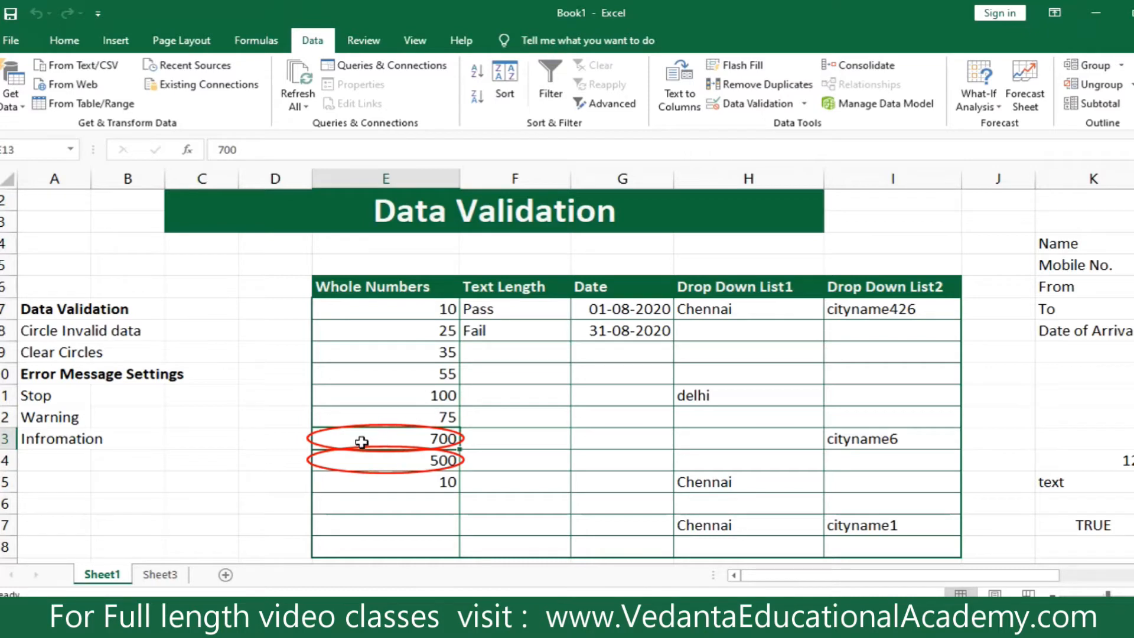
click(238, 395)
click(405, 439)
click(267, 393)
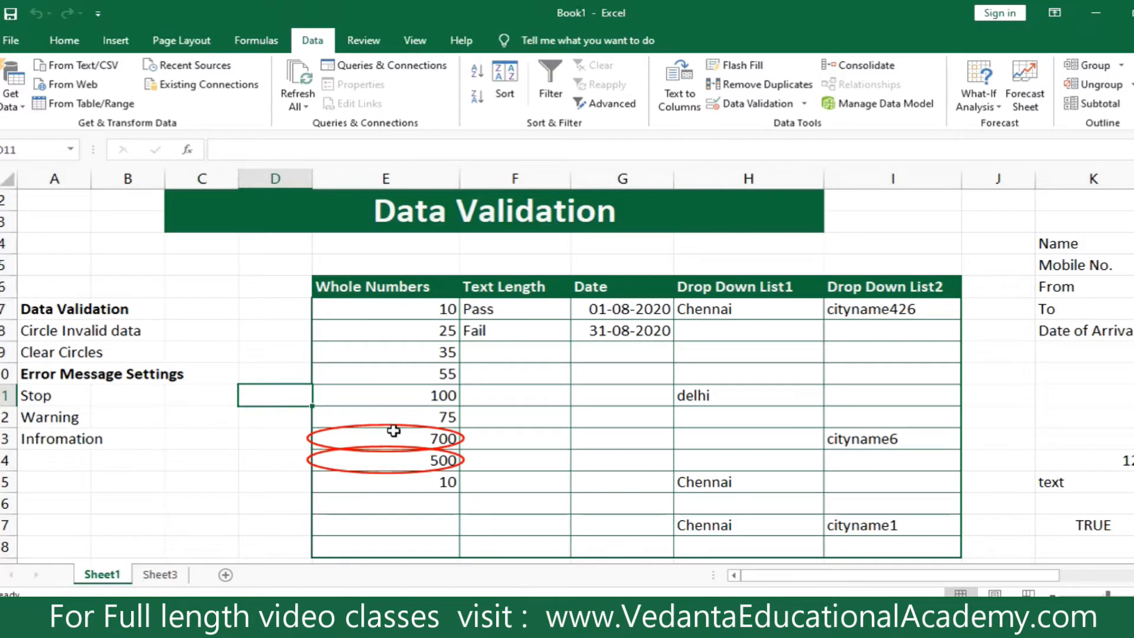
Clear the validation circles from the Whole Numbers range E7:E18
mouse_move(422, 309)
mouse_down()
mouse_move(462, 493)
mouse_move(464, 548)
mouse_move(448, 547)
mouse_up()
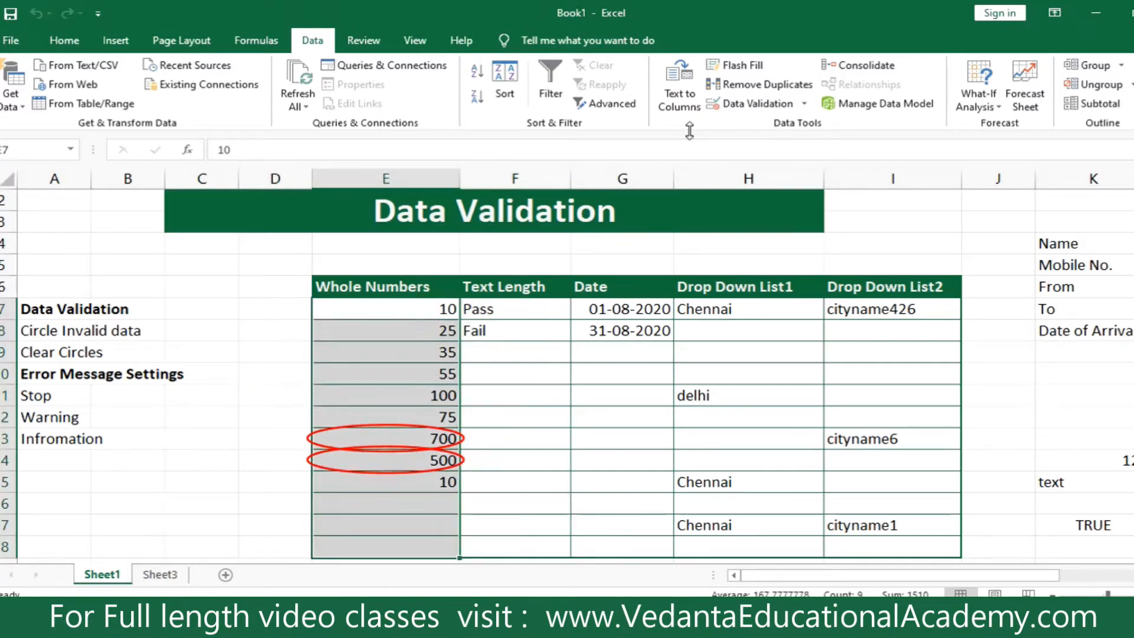
click(804, 105)
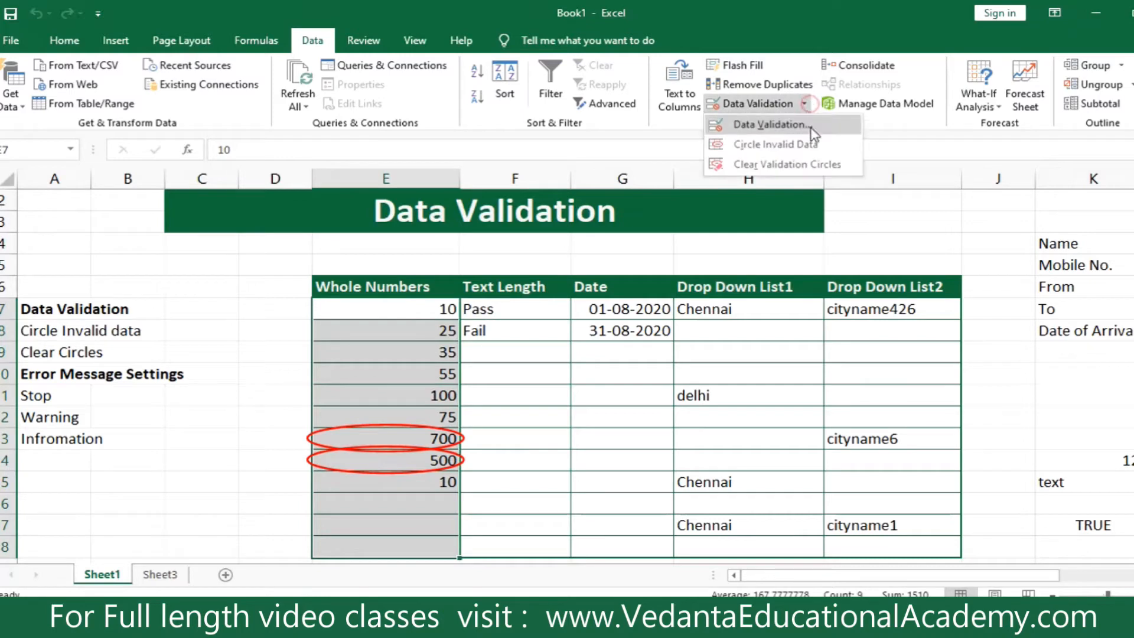
click(809, 169)
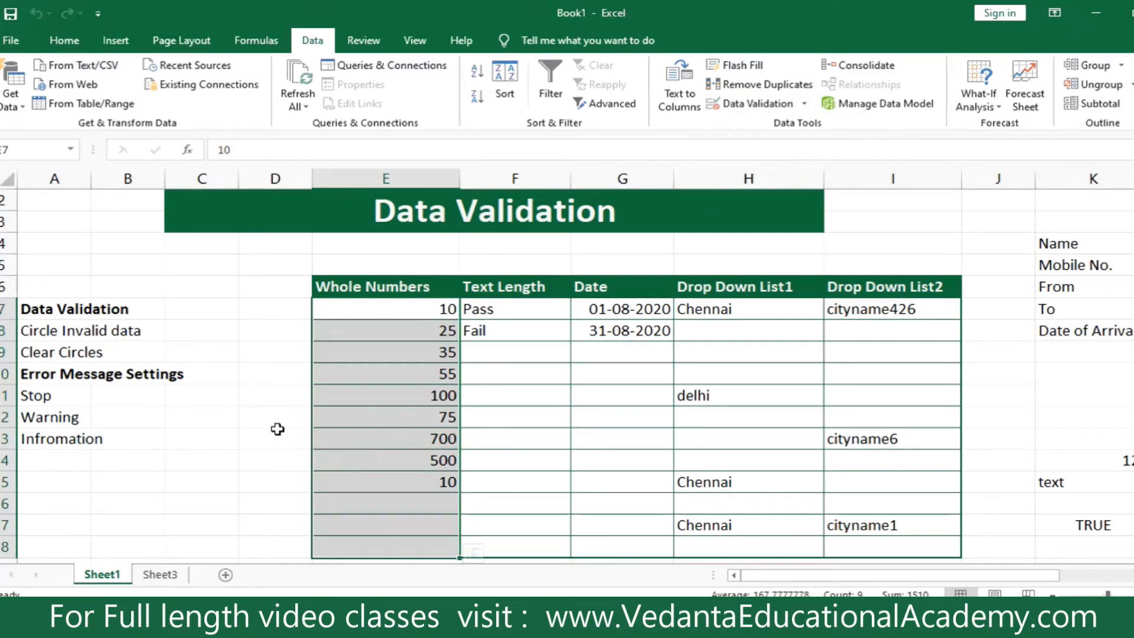
click(221, 443)
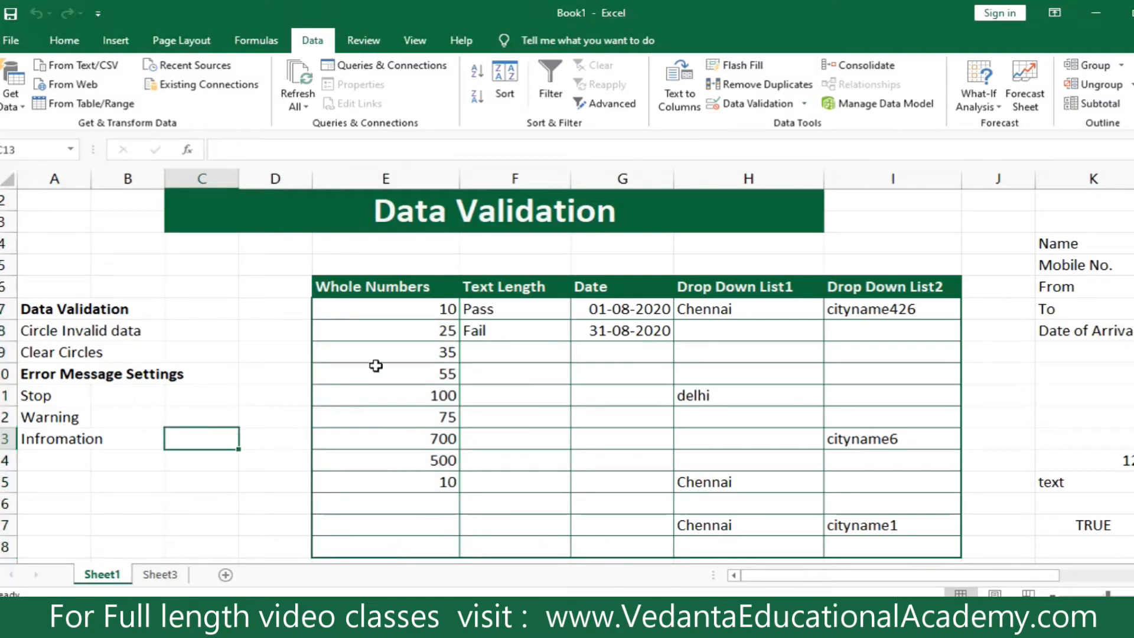
Try to enter 110 in cell E7, choose to retry at the validation error, and cancel the entry
click(393, 314)
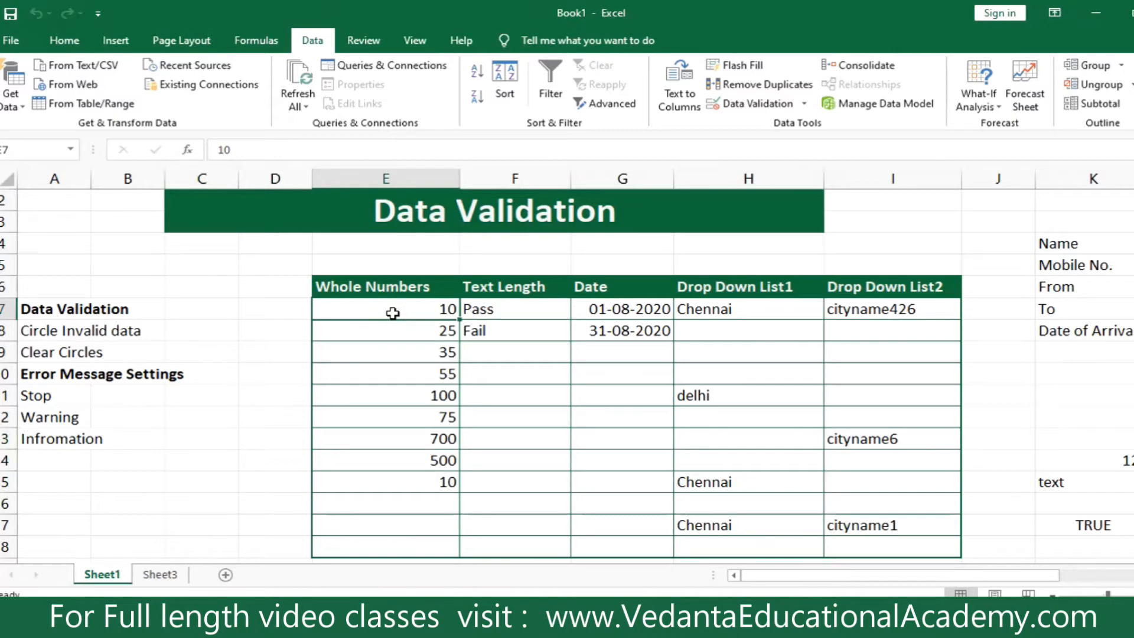
text(1)
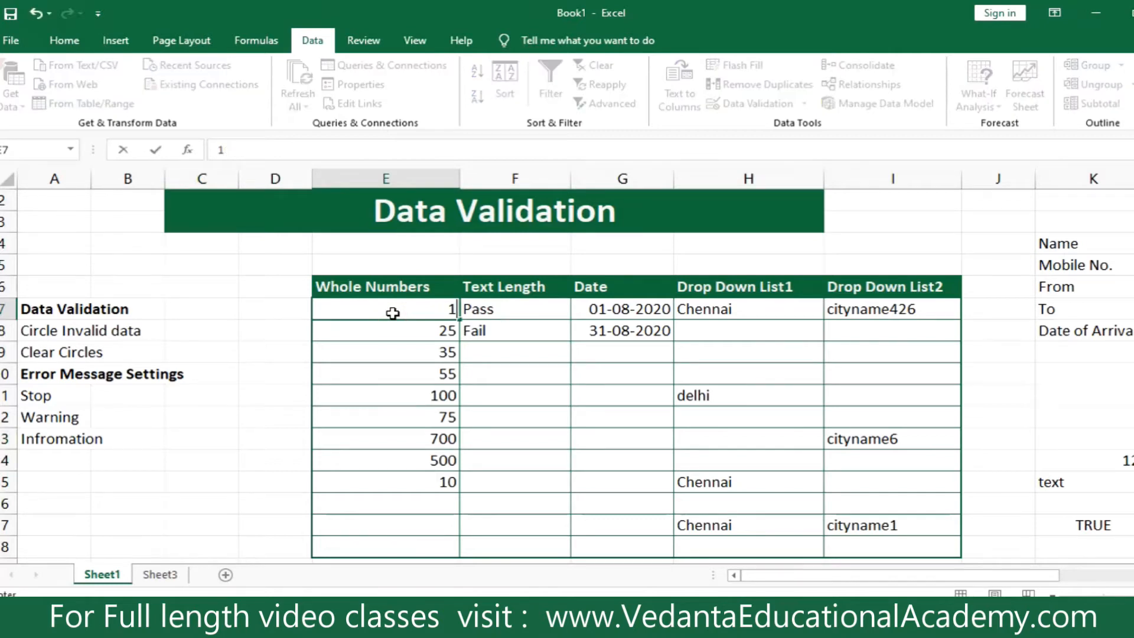
text(10)
key(Return)
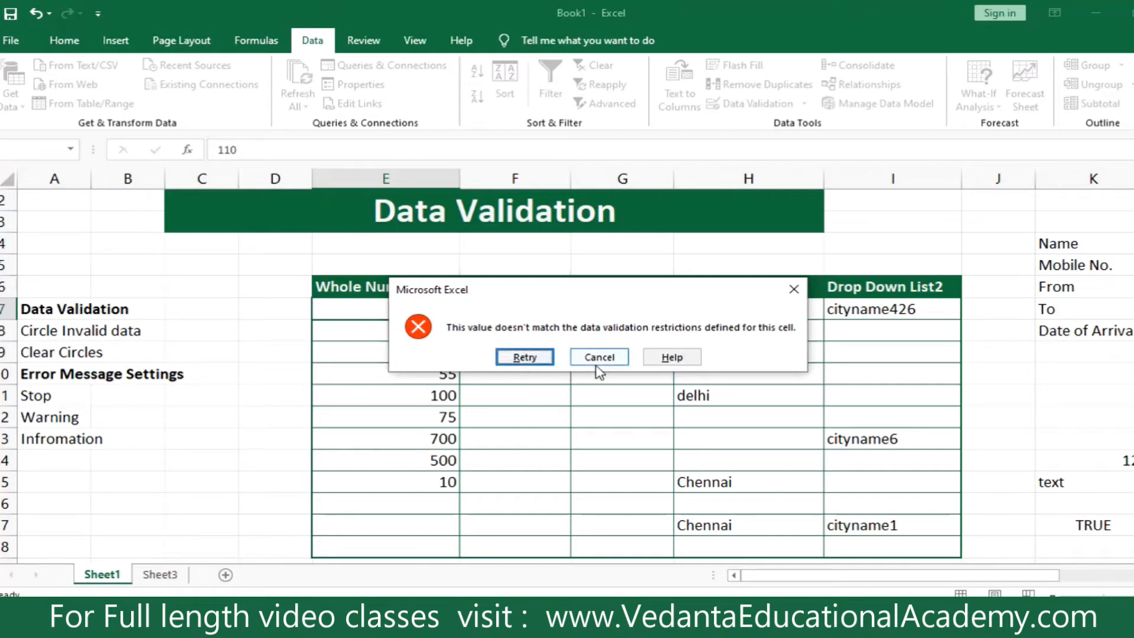
click(525, 358)
click(518, 372)
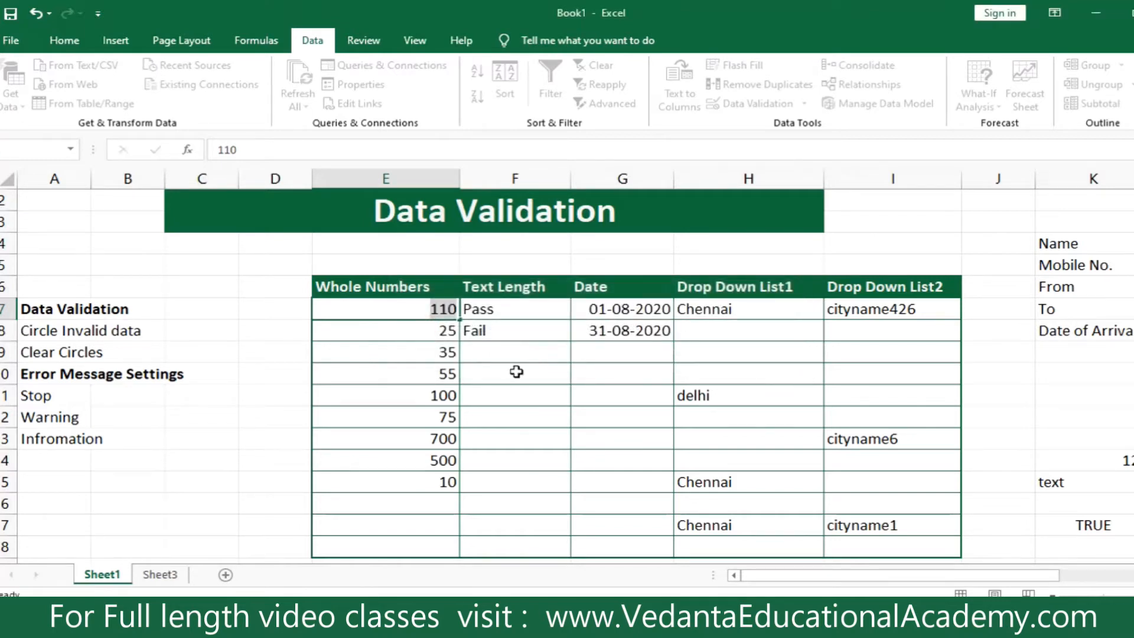
click(607, 362)
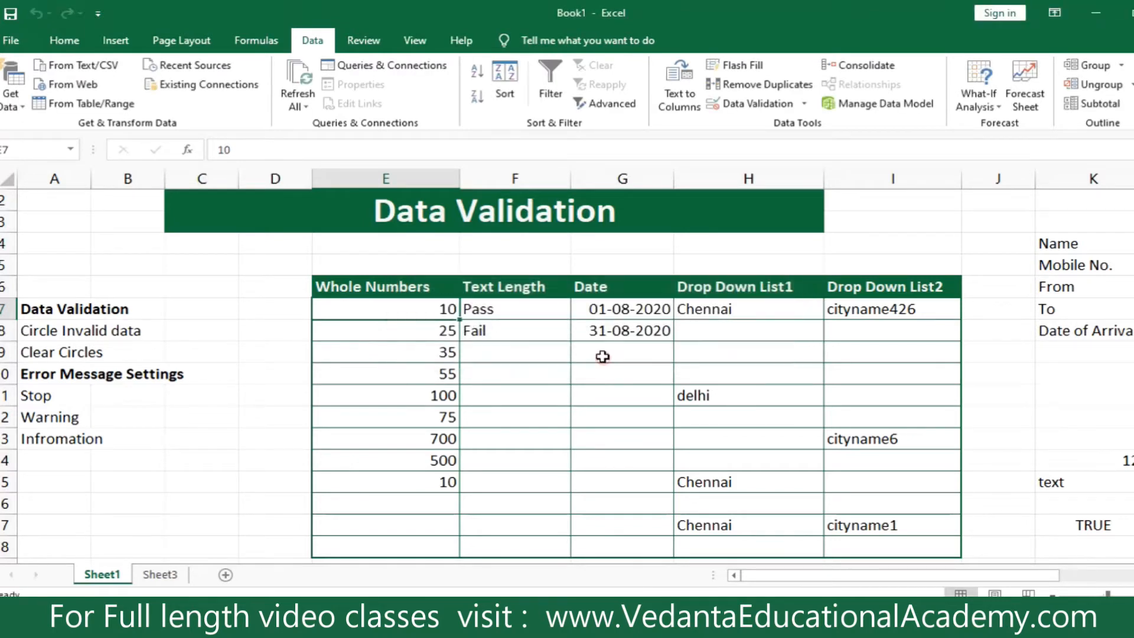
click(68, 396)
click(62, 416)
click(56, 396)
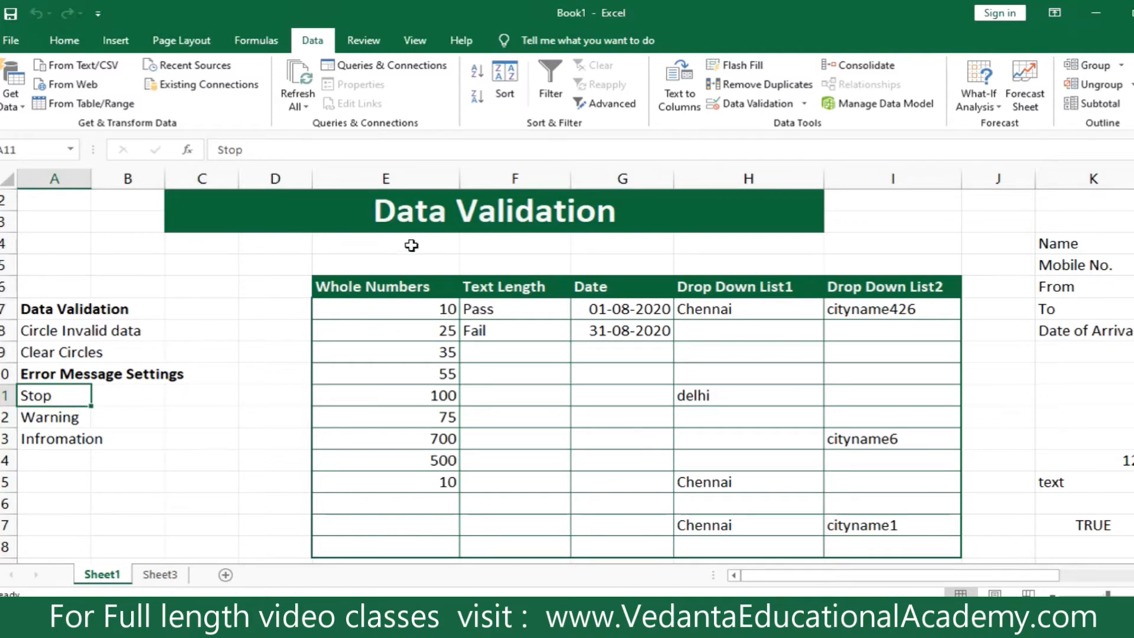
Give the Whole Numbers range E7:E18 a Stop error alert titled "Error" with the message "Pls kindly en 10-100"
drag(415, 309, 423, 554)
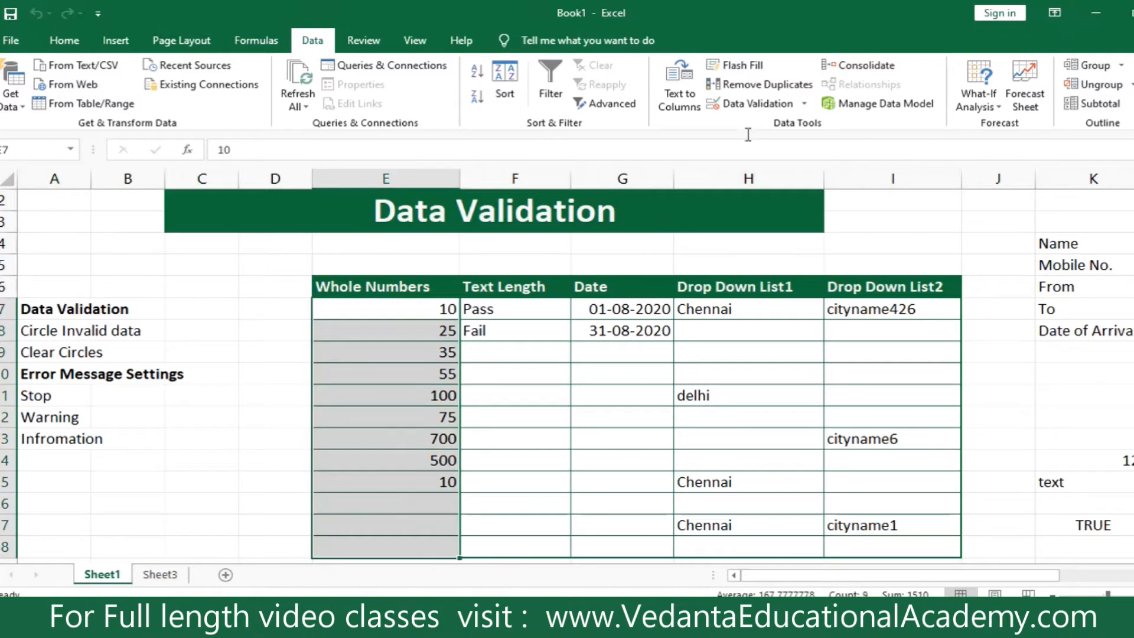
click(804, 103)
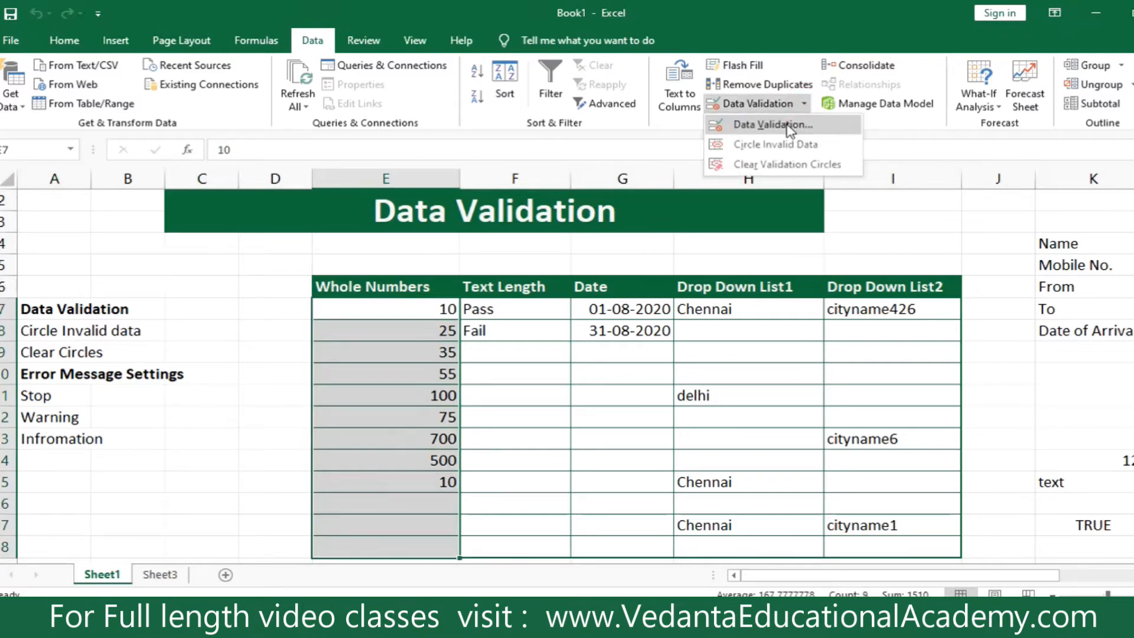
click(790, 125)
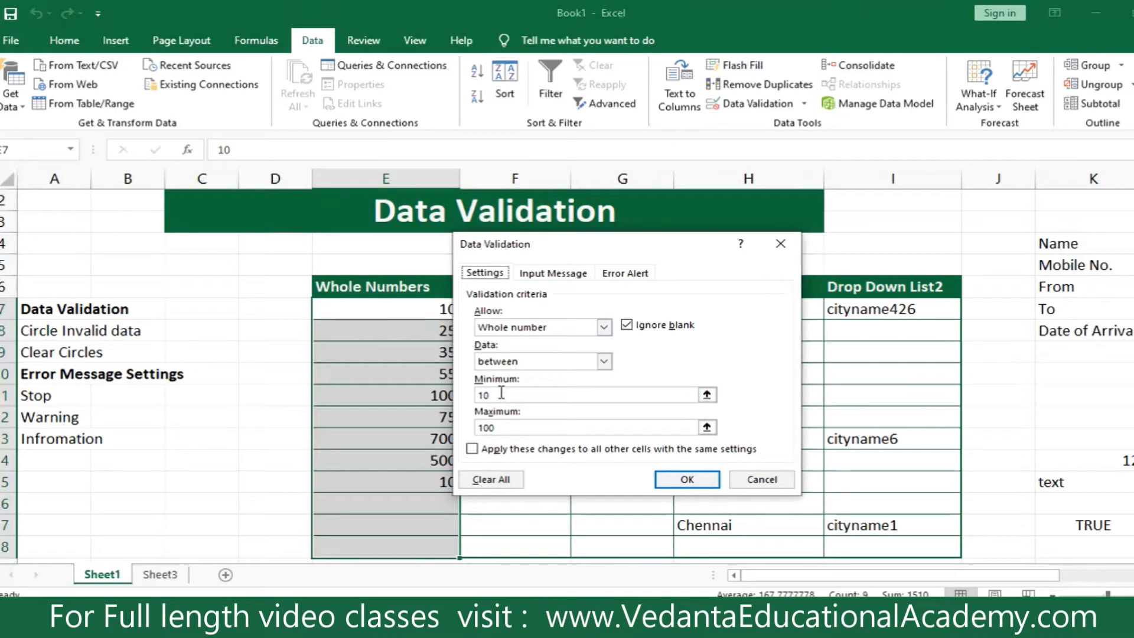
click(619, 273)
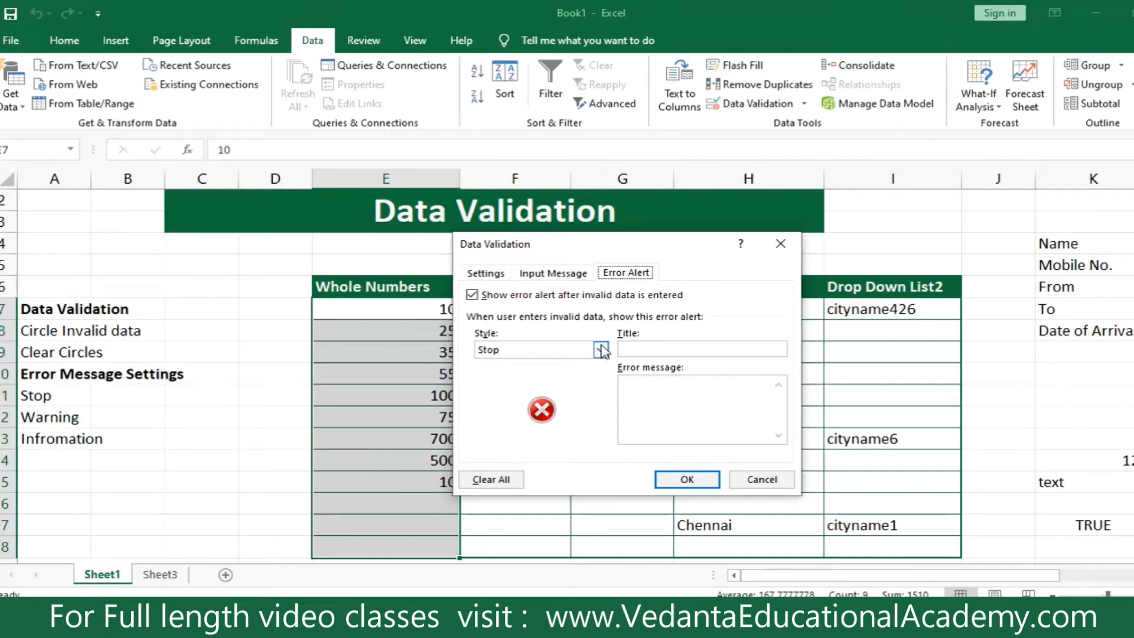
drag(647, 248, 706, 242)
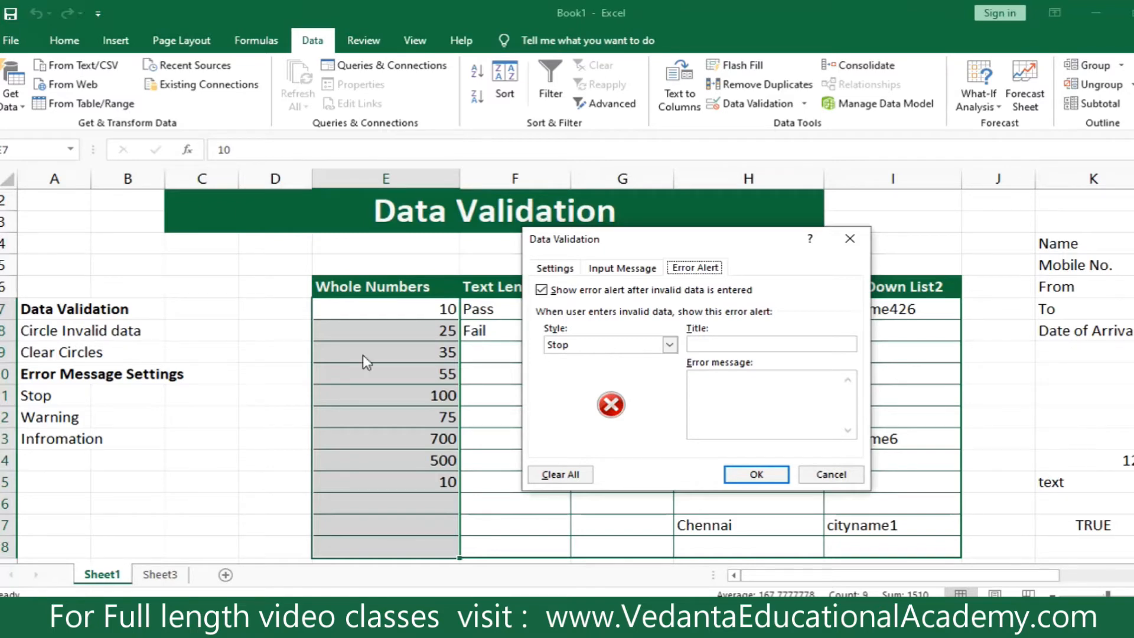
click(715, 346)
text(Error)
click(713, 385)
text(Pls)
text(kindly en 10-100)
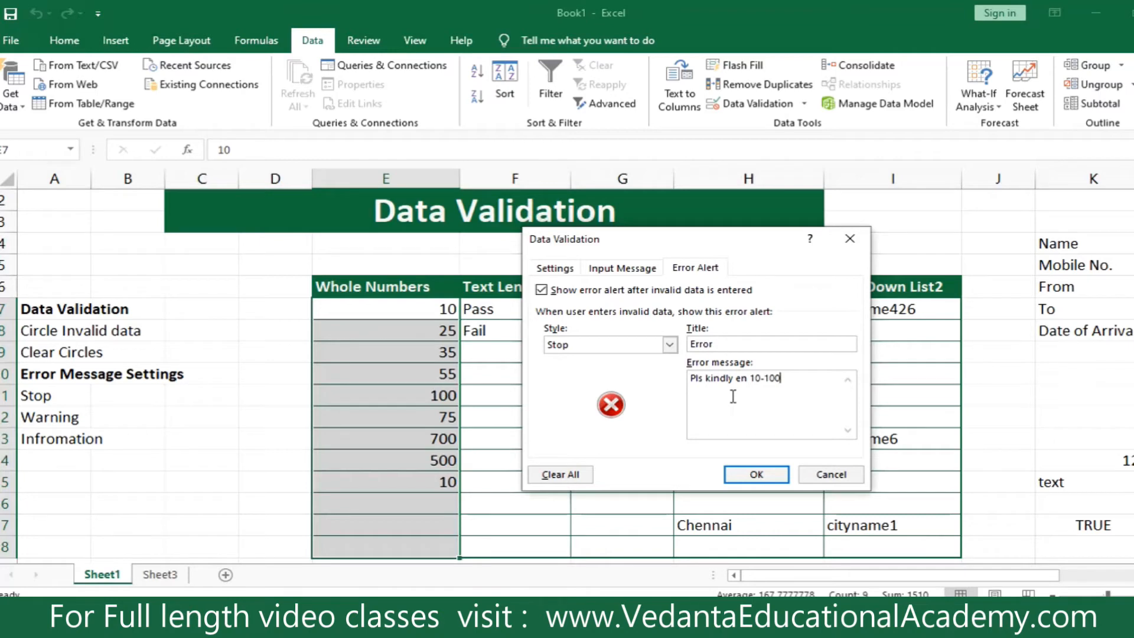
click(768, 474)
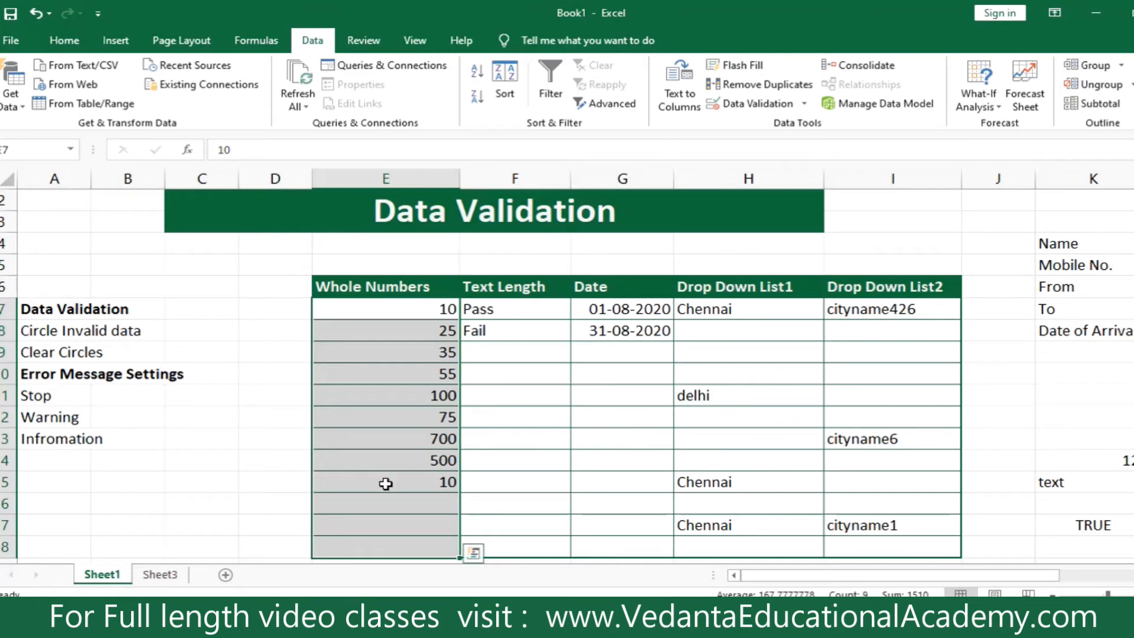
Try to enter 101 in cell E16 and cancel the entry at the custom error alert
click(372, 503)
text(1)
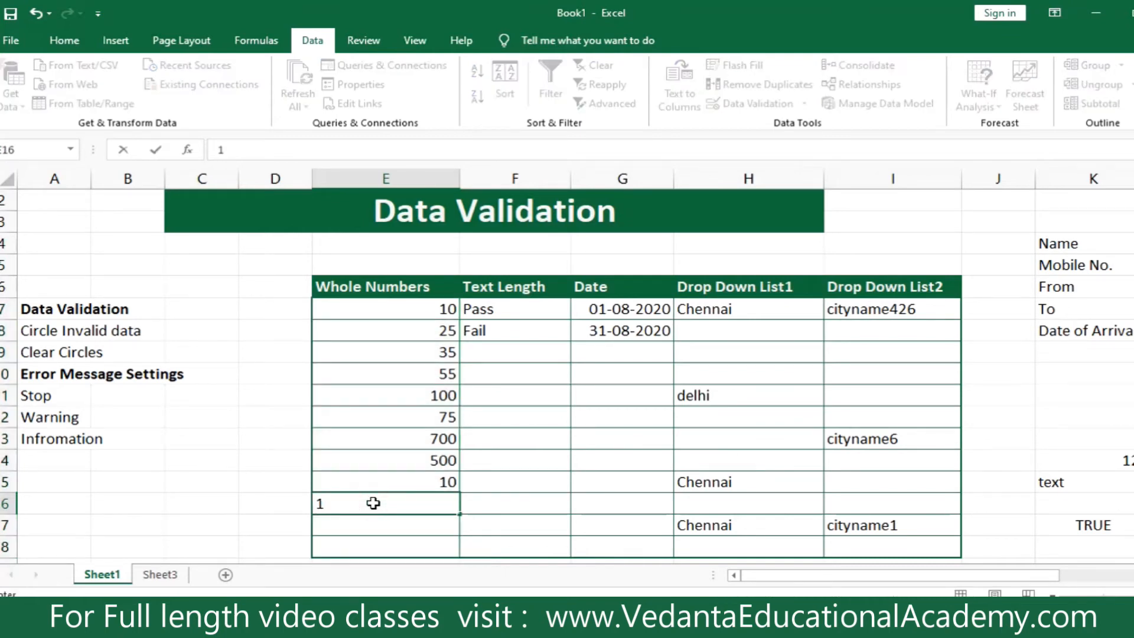
text(01)
key(Return)
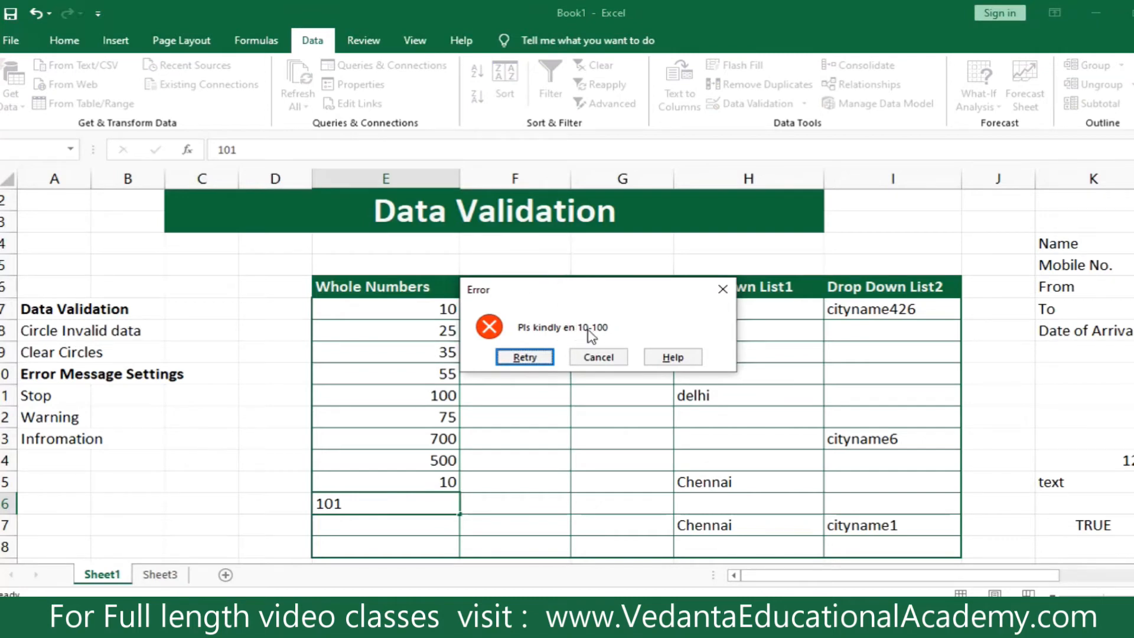
click(598, 357)
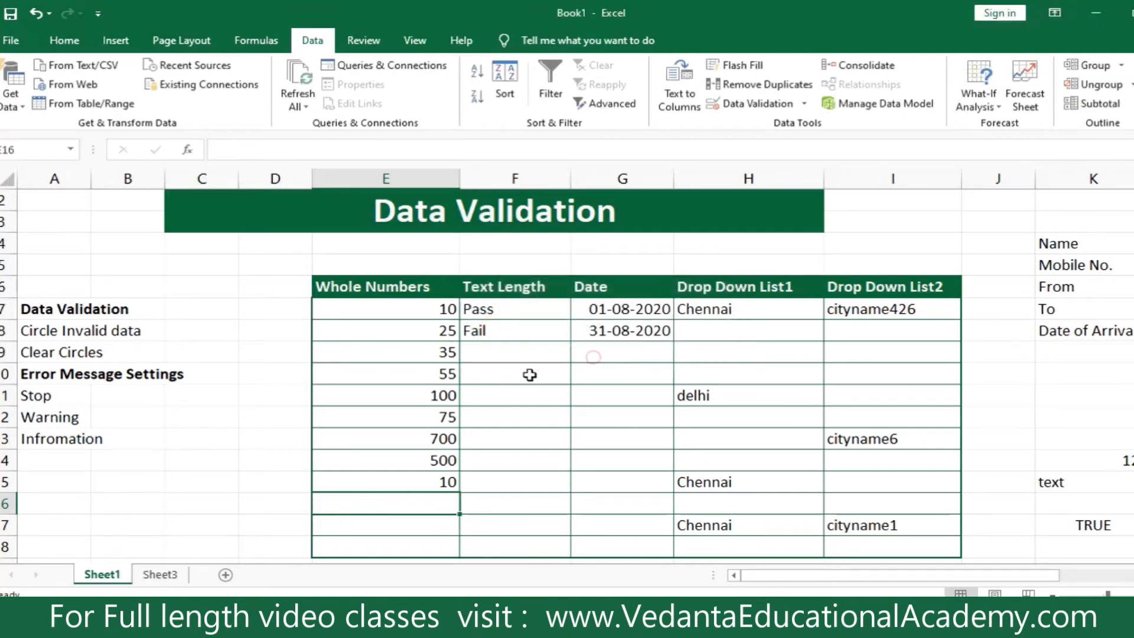
Change the validation error alert for range E7:E18 to the Warning style with the title "Warning"
click(50, 417)
click(295, 330)
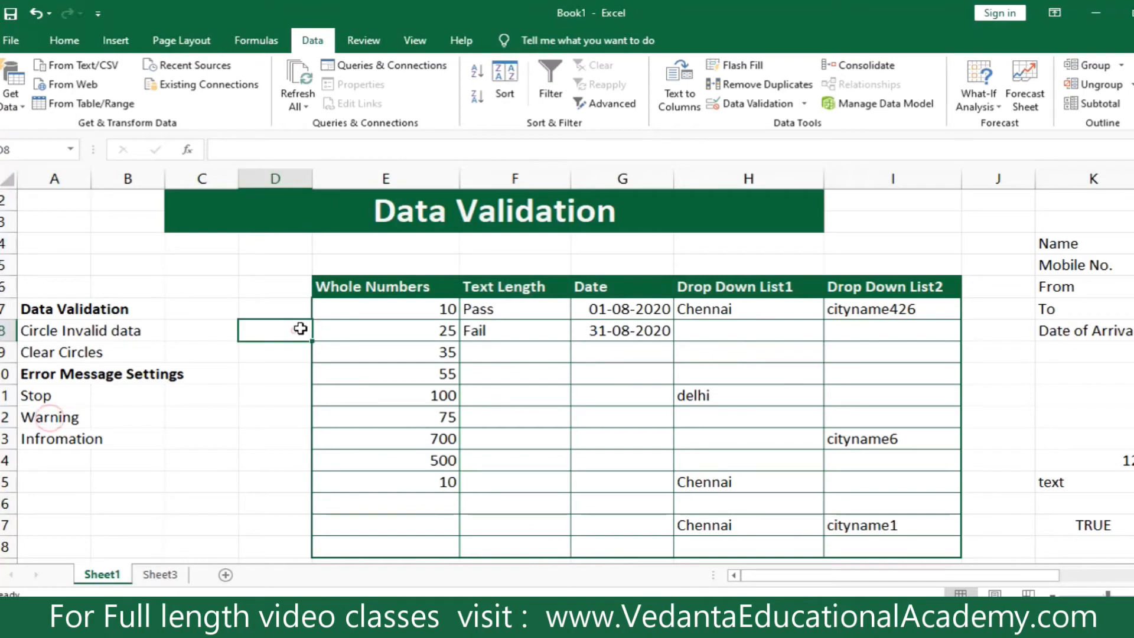
click(381, 306)
drag(381, 307, 372, 544)
click(804, 104)
click(791, 125)
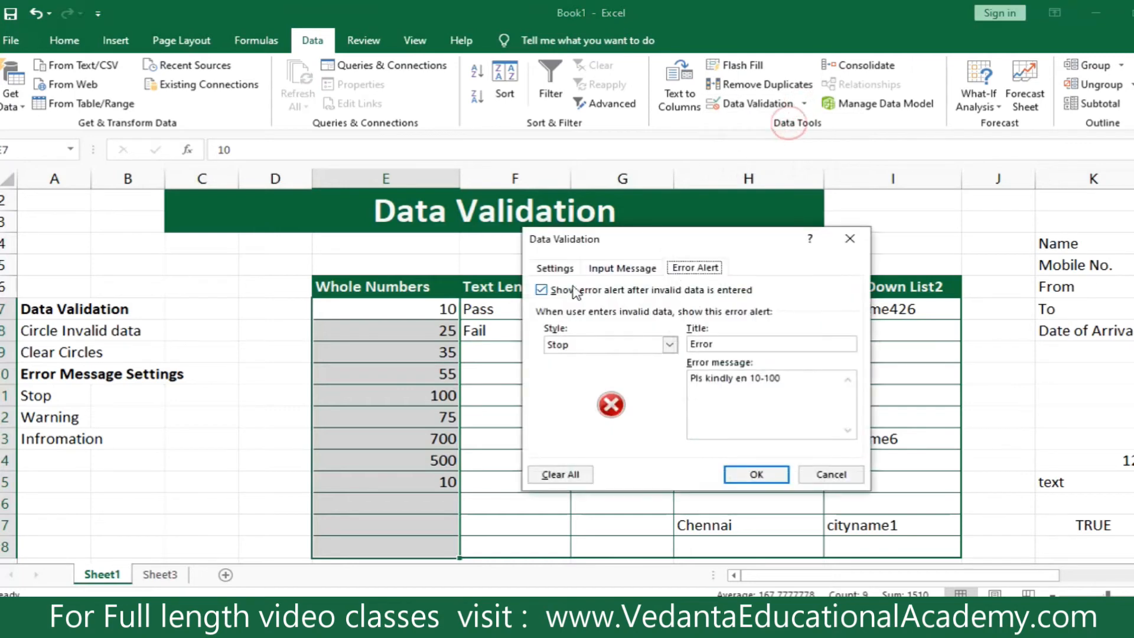
click(669, 346)
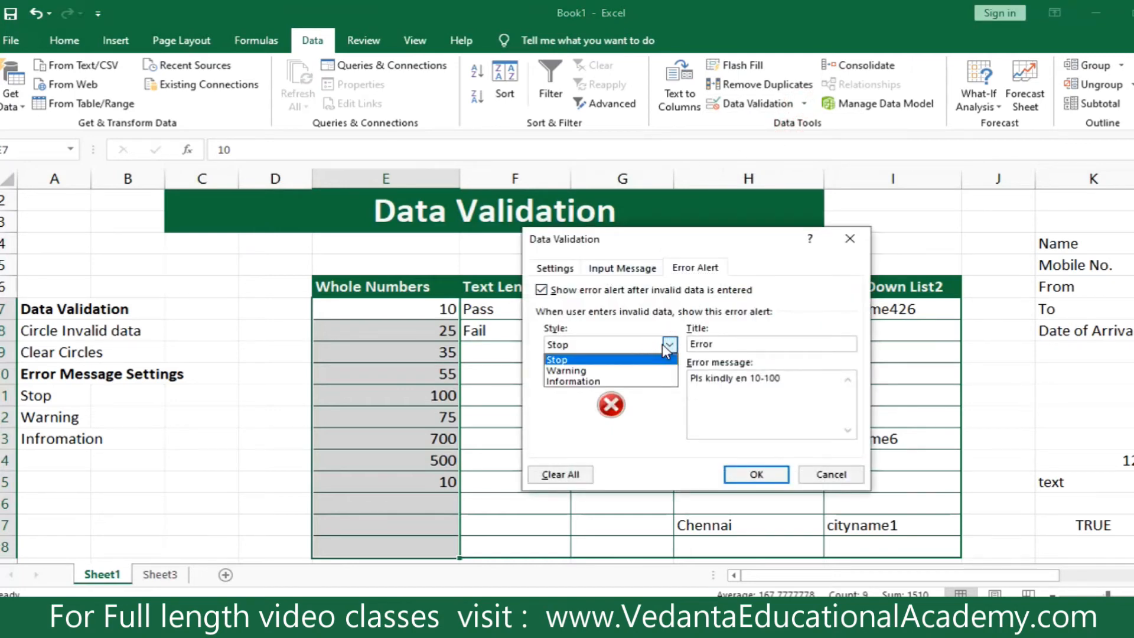
click(630, 372)
click(734, 343)
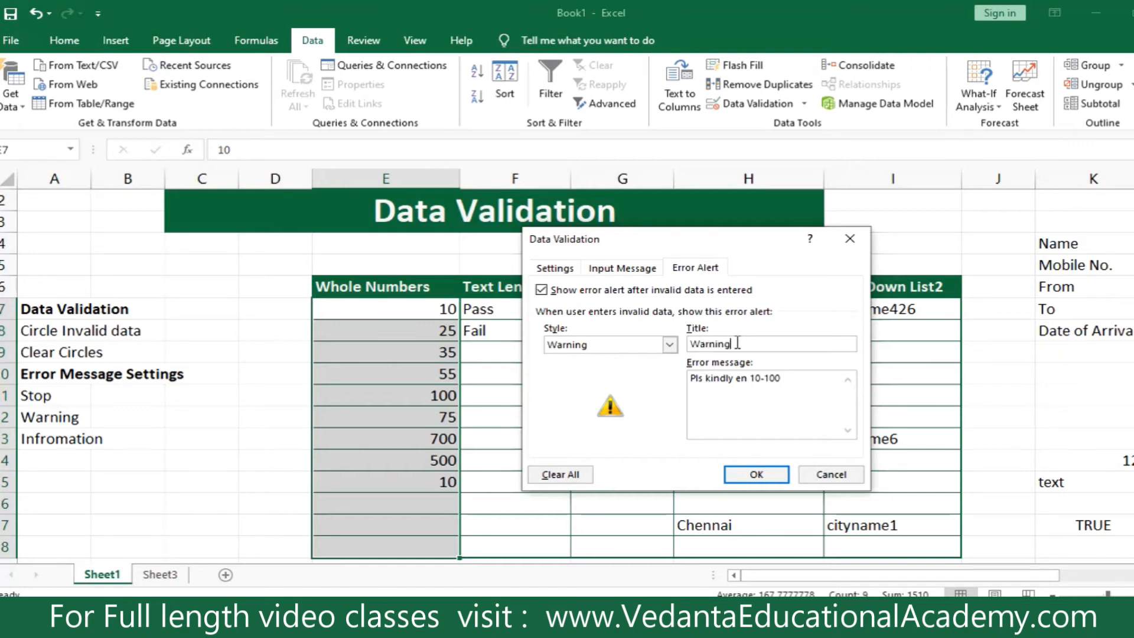
drag(802, 379, 764, 385)
click(797, 375)
click(751, 475)
Enter 200 in cell E16 and choose to continue at the validation warning
click(443, 503)
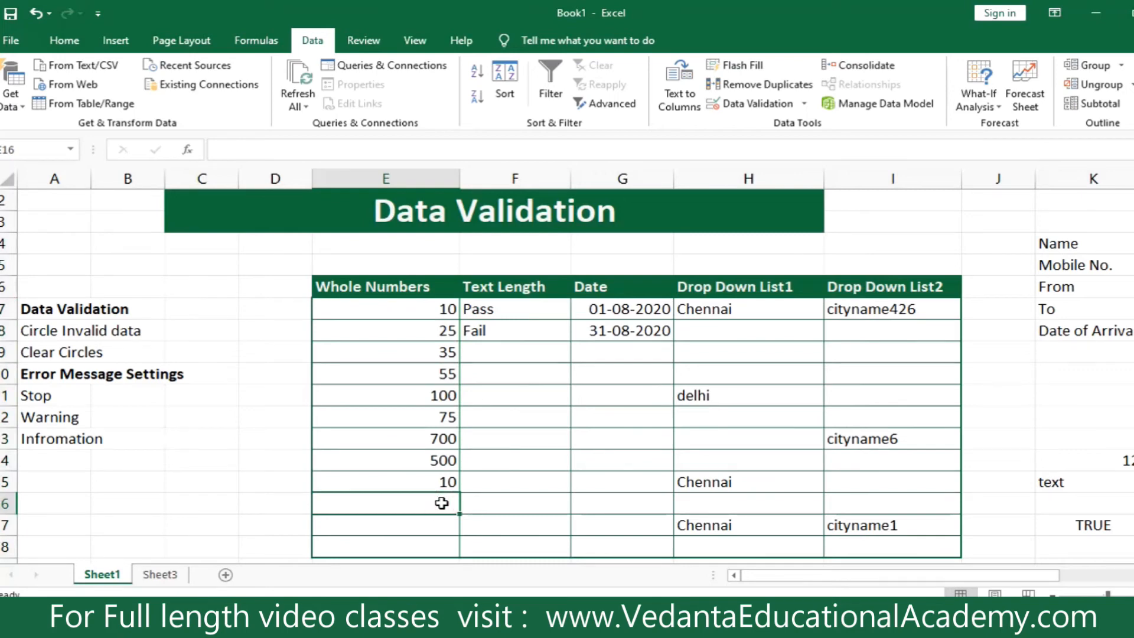
text(200)
key(Return)
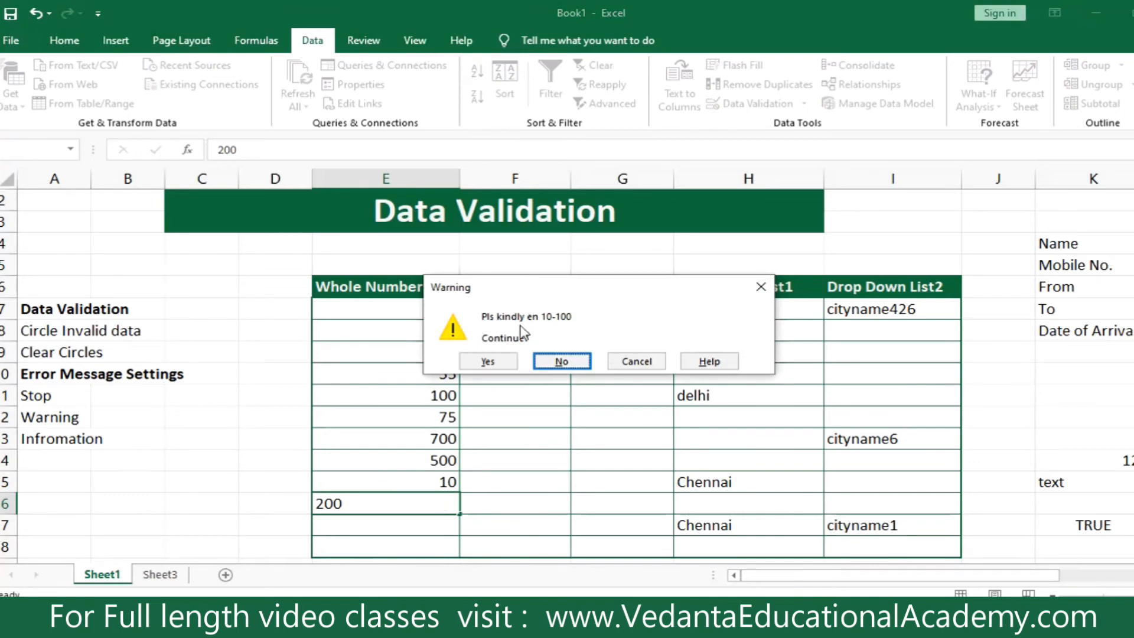
click(499, 369)
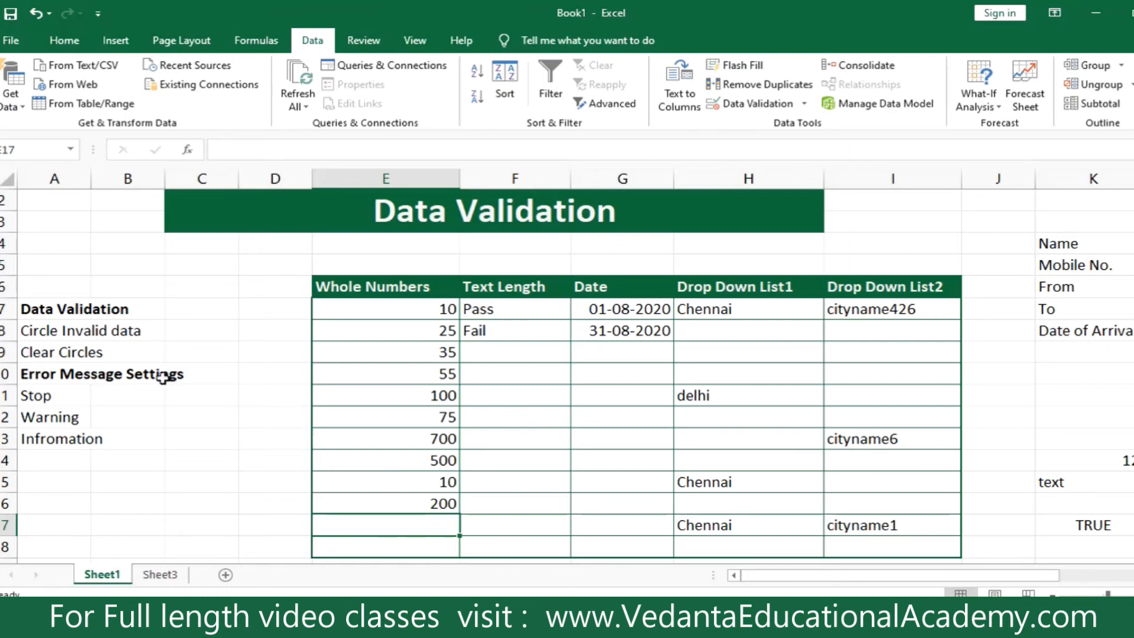
click(49, 420)
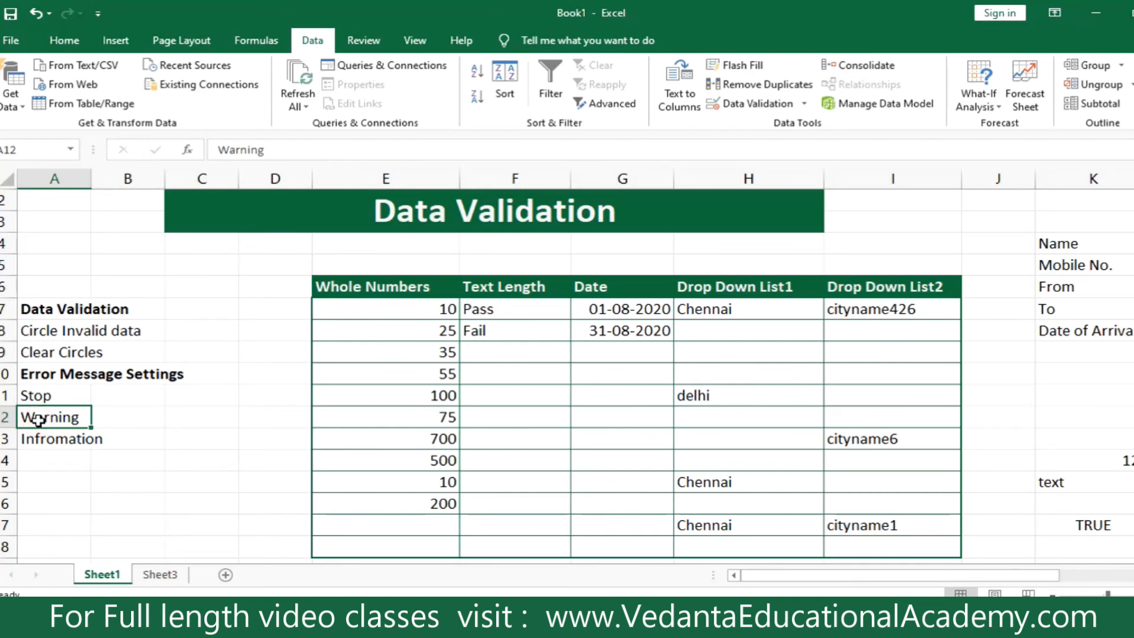
click(38, 456)
click(53, 440)
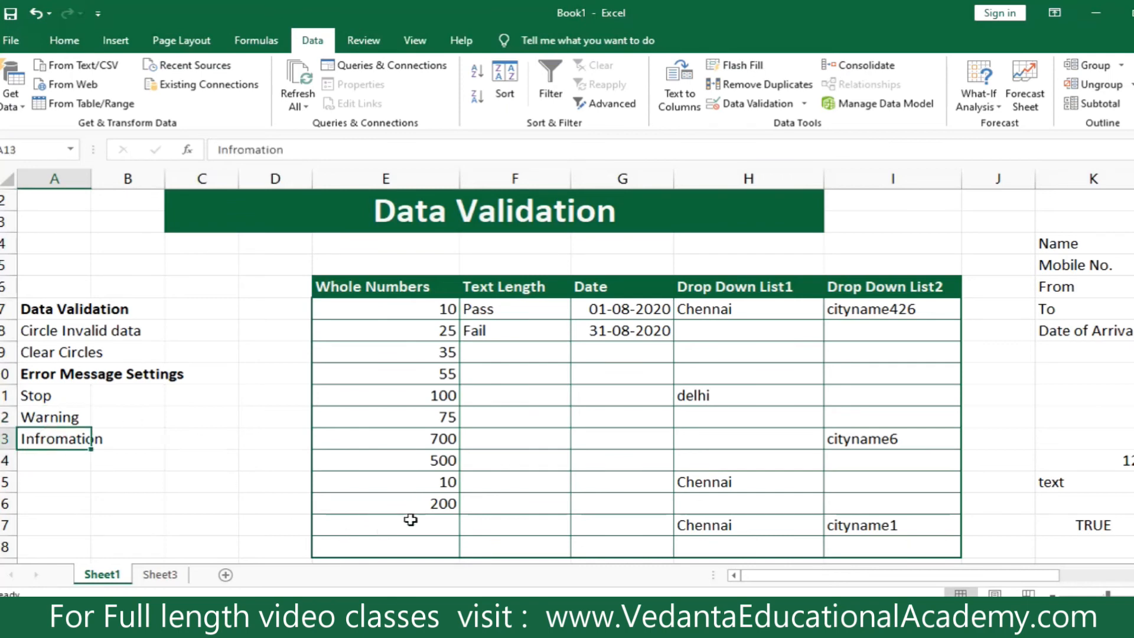
Set the validation error alert style for the Whole Numbers range E7:E18 to Information
drag(411, 551, 388, 318)
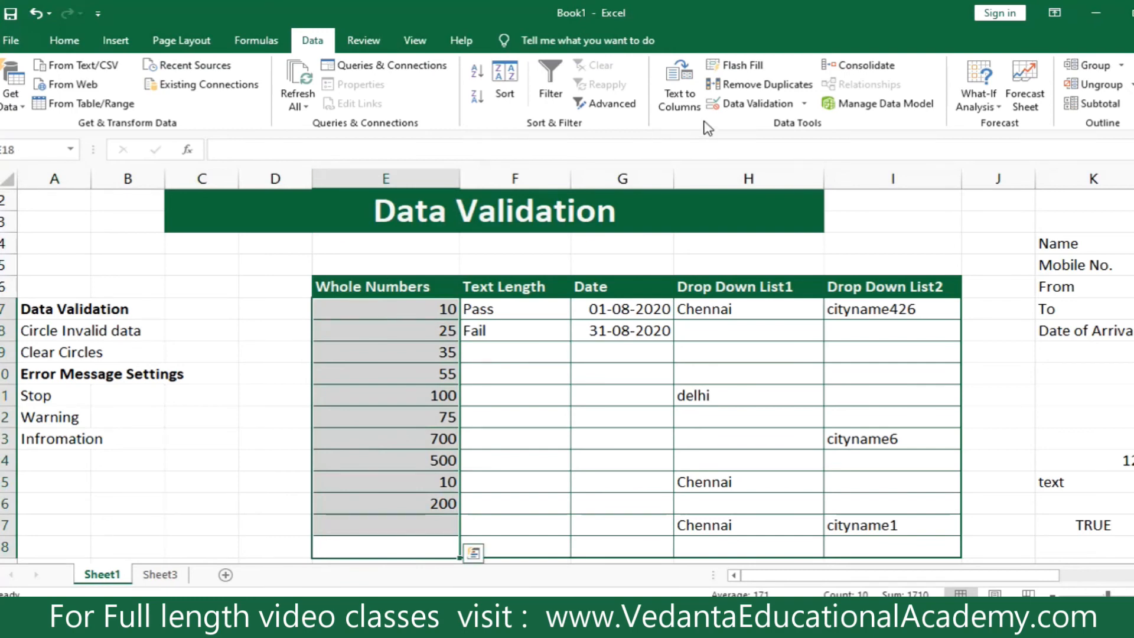
click(751, 104)
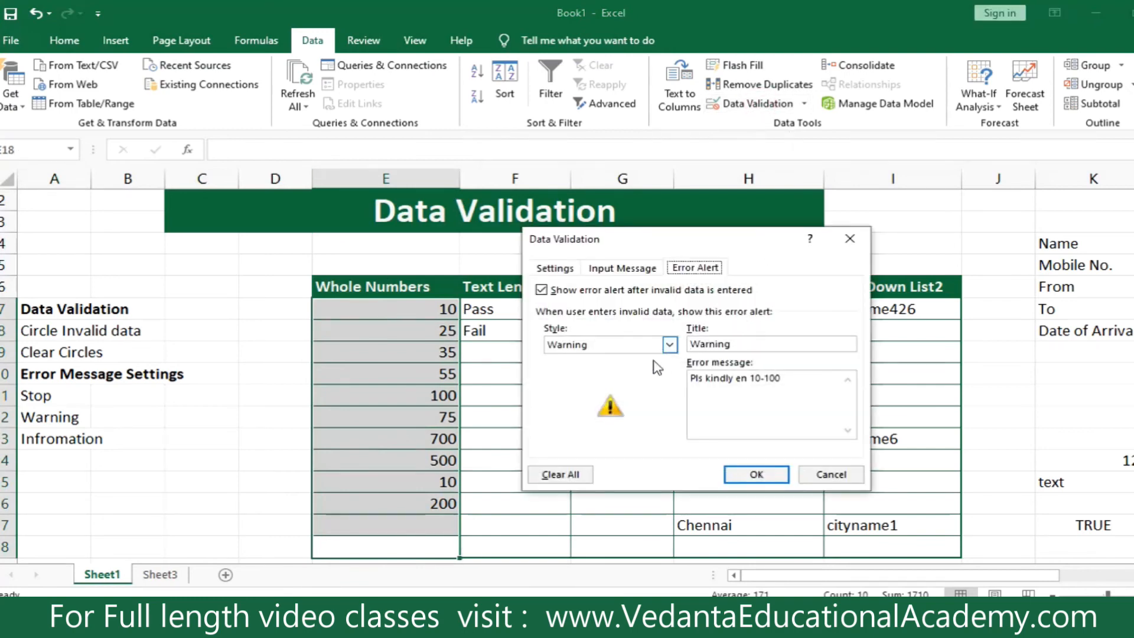
click(620, 348)
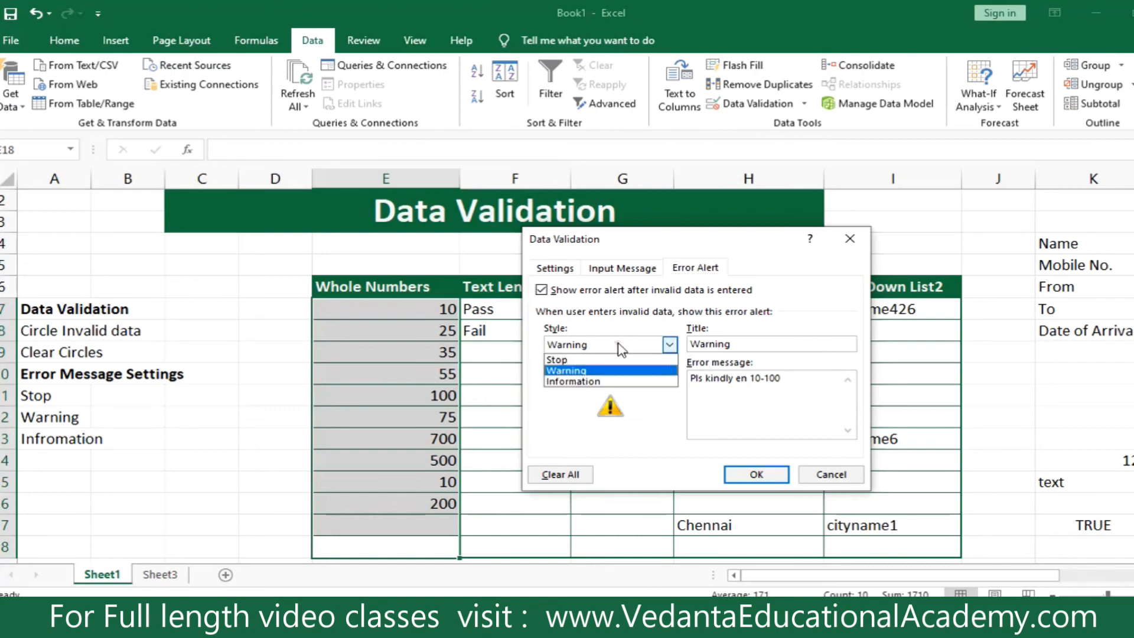
click(603, 360)
click(602, 347)
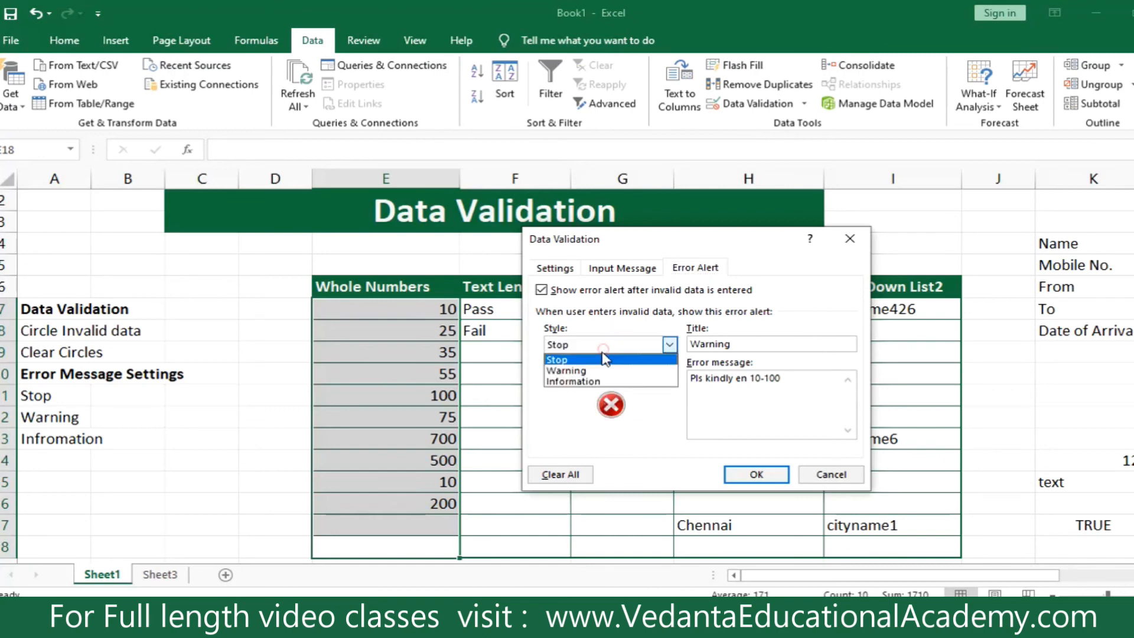
click(602, 371)
click(604, 344)
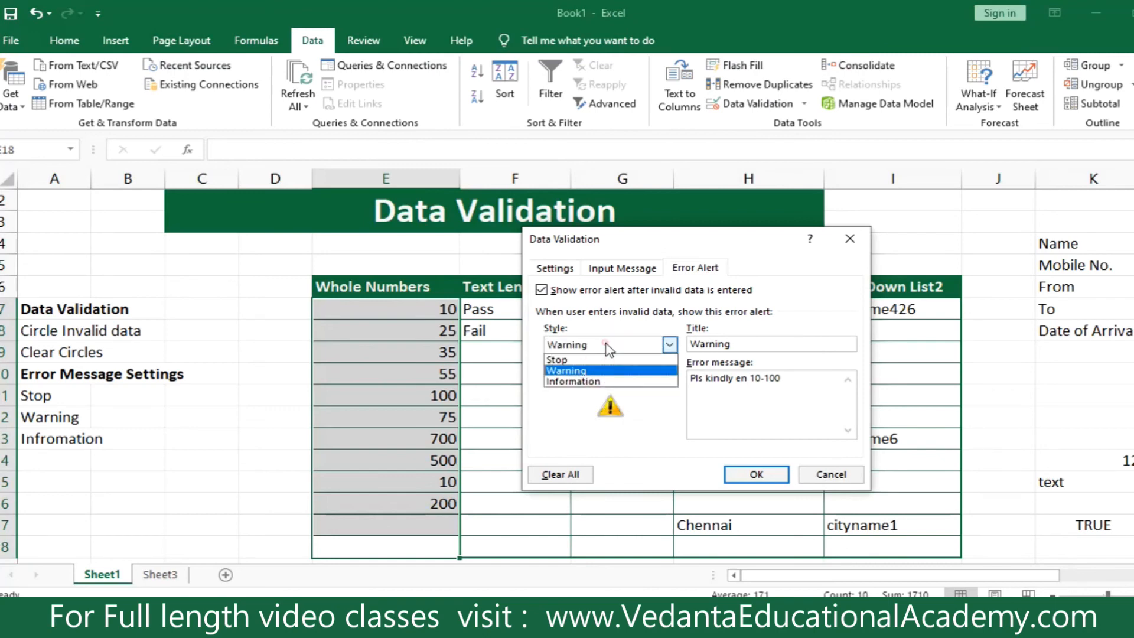
click(604, 382)
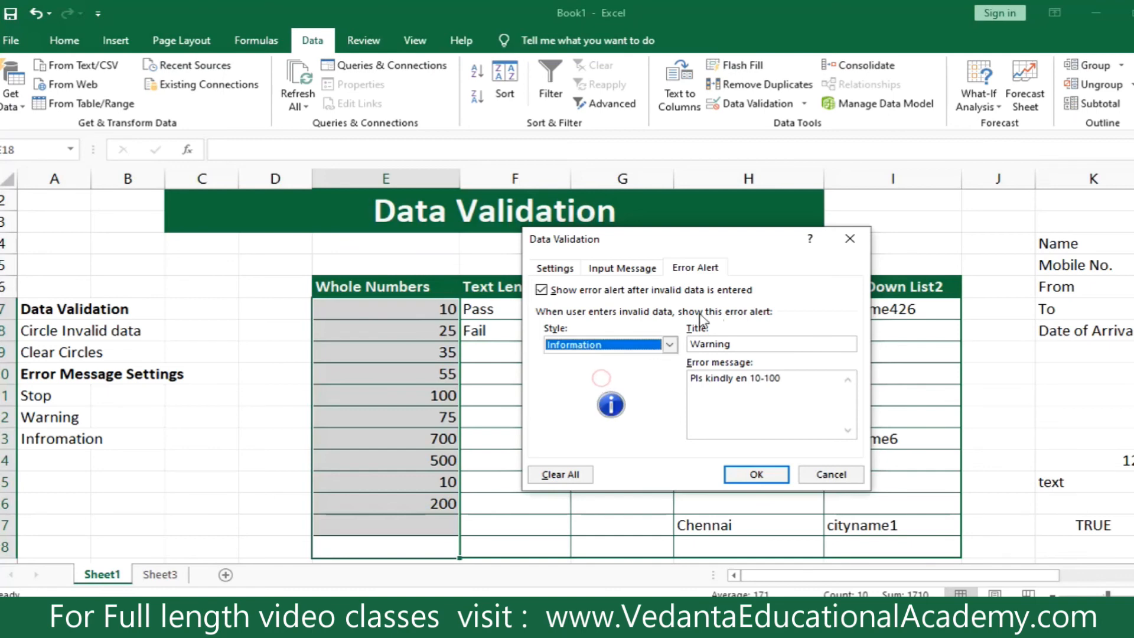
Replace the error alert title with "Information" and apply the validation settings
click(746, 342)
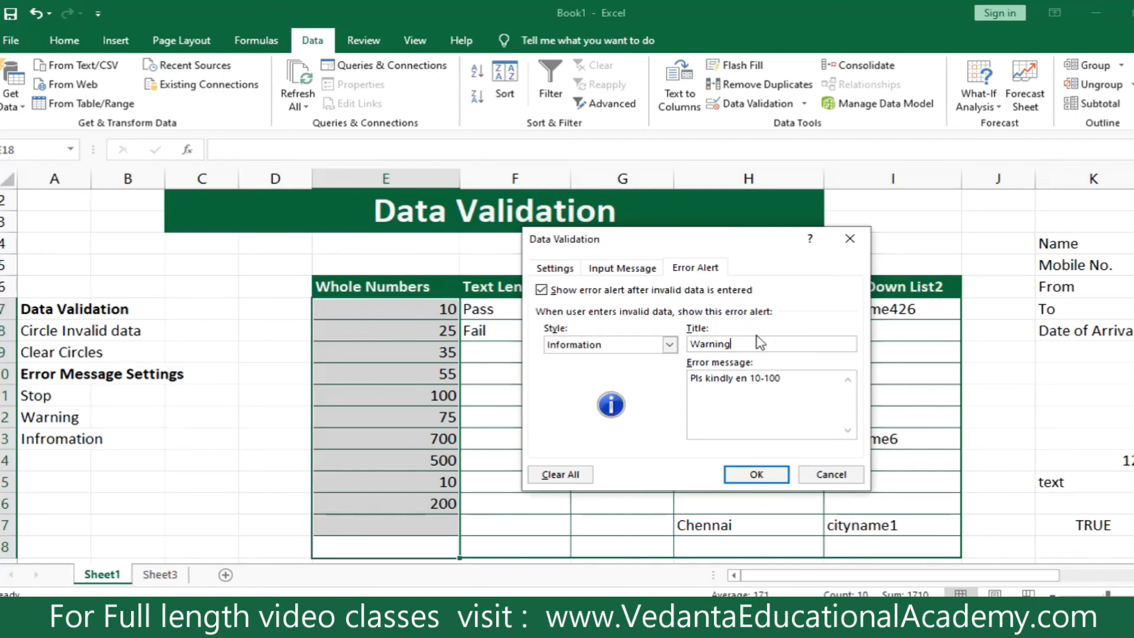
key(BackSpace)
key(BackSpace)
key(BackSpace)
key(BackSpace)
key(BackSpace)
key(BackSpace)
click(756, 475)
Enter 300 in cell E17 and accept the value at the information alert
click(443, 525)
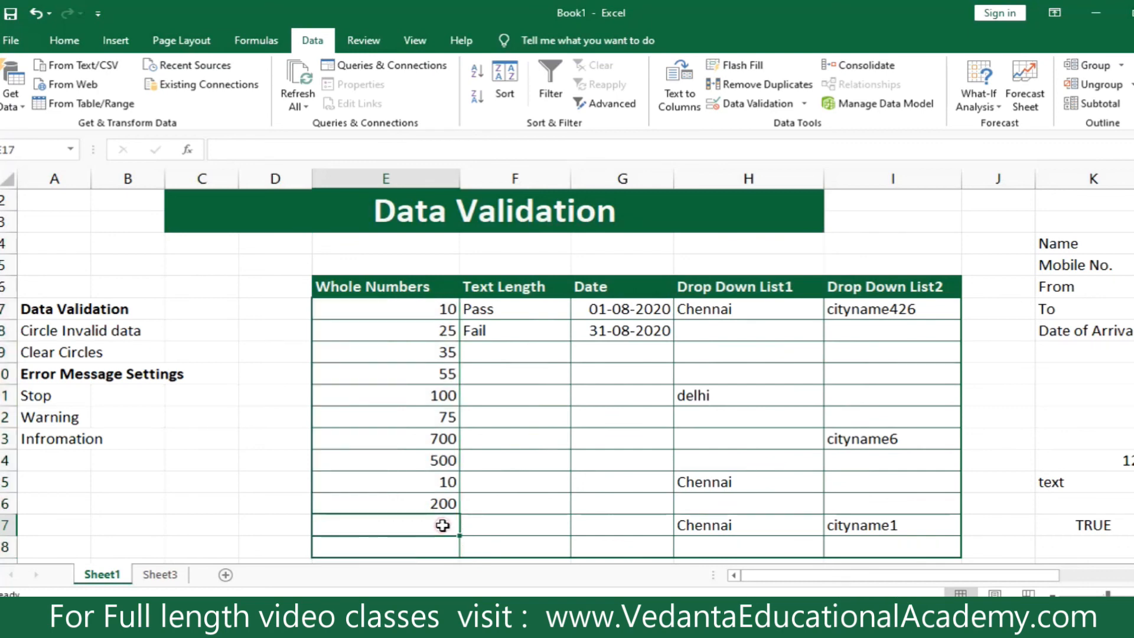
text(300)
key(Return)
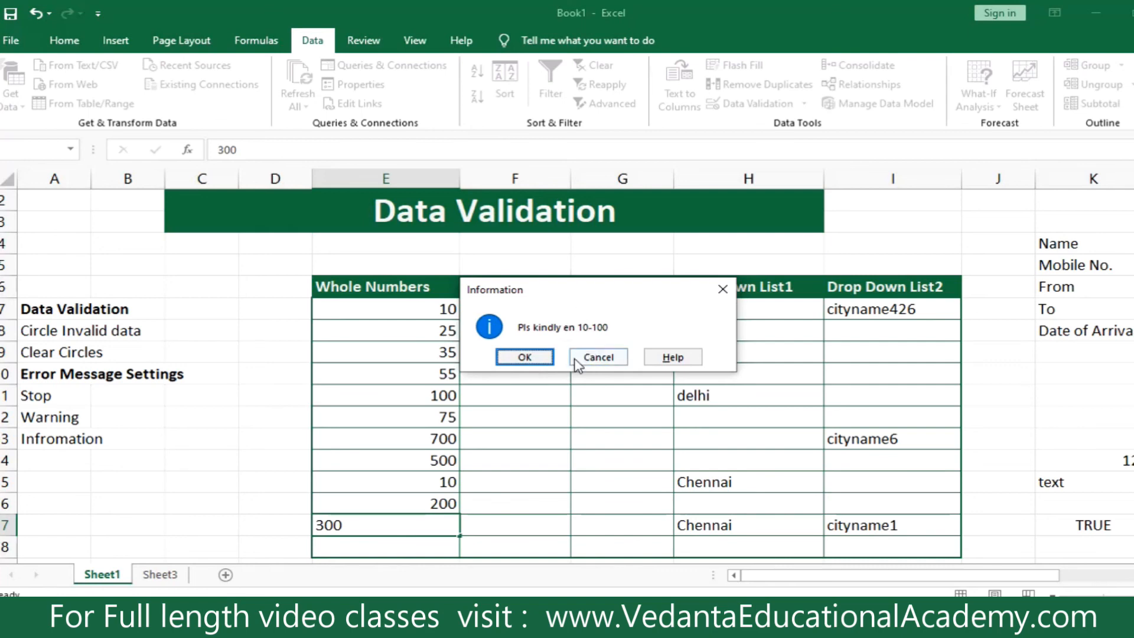
click(527, 359)
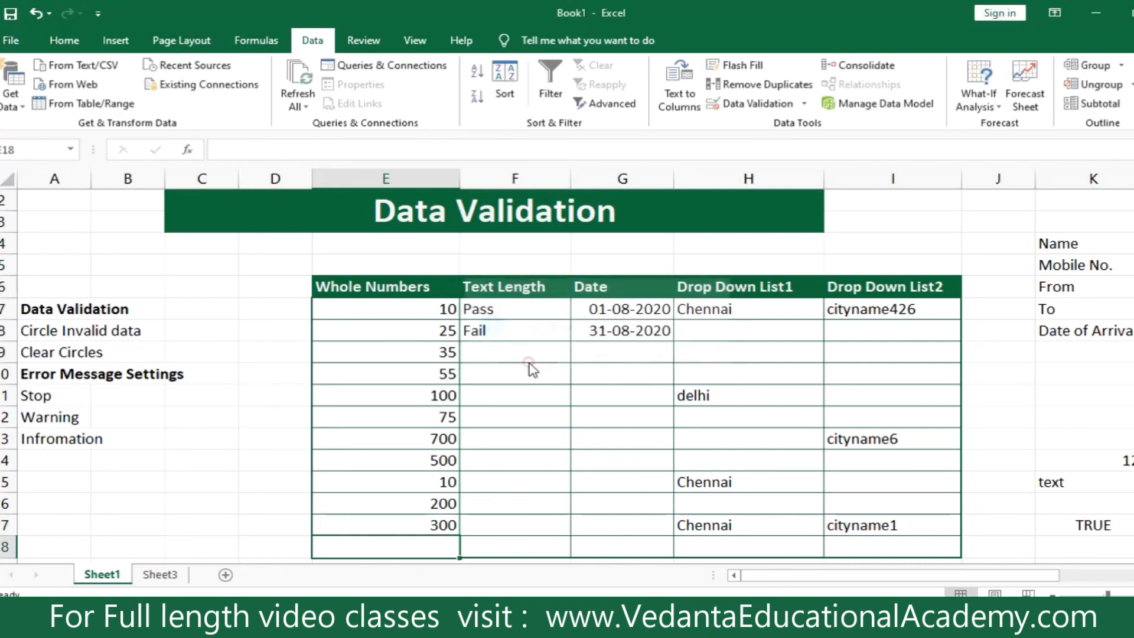
click(442, 526)
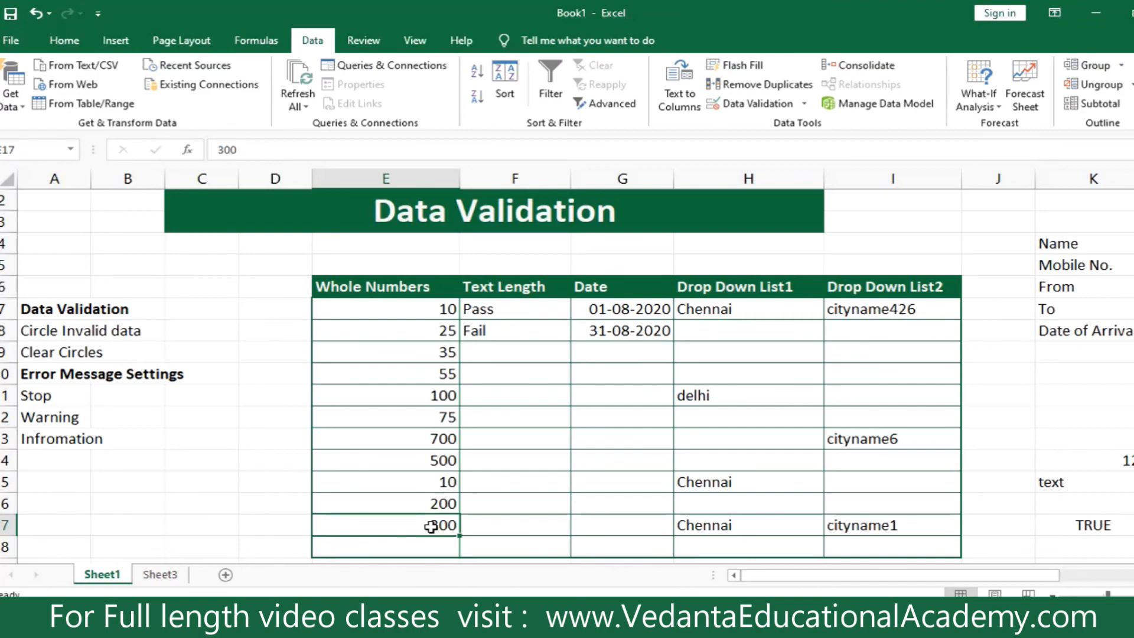